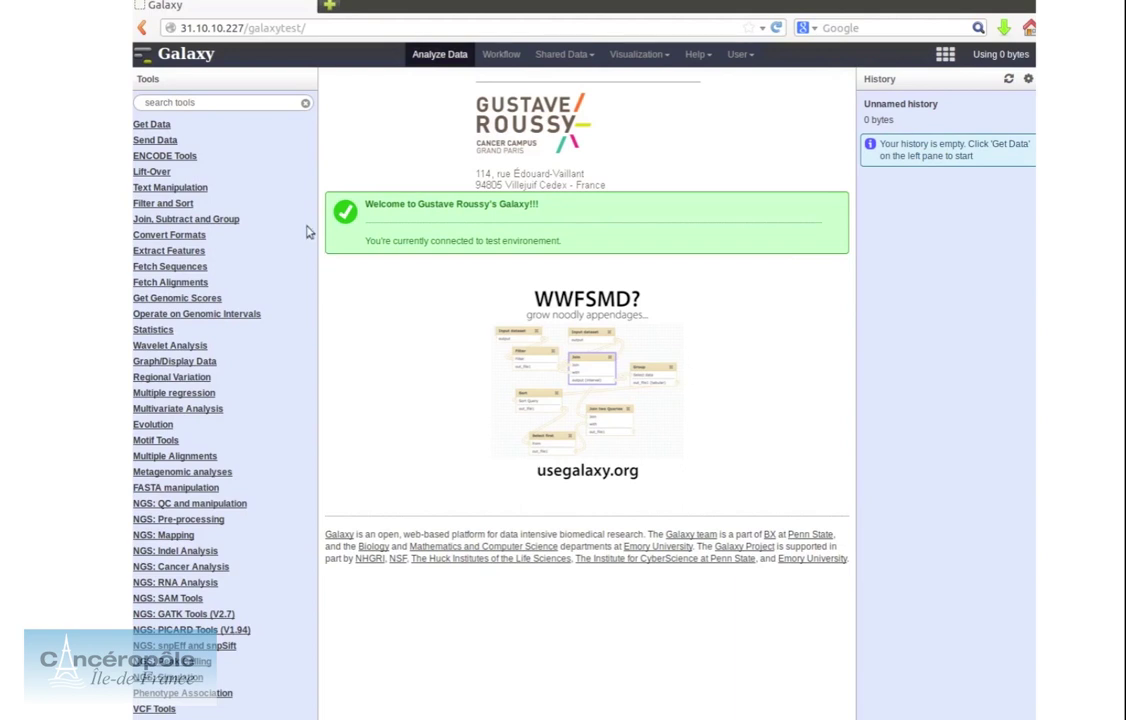
Start a file upload from the computer and set its file format to fastqsanger
{"action": "left_click", "coordinate": [152, 124]}
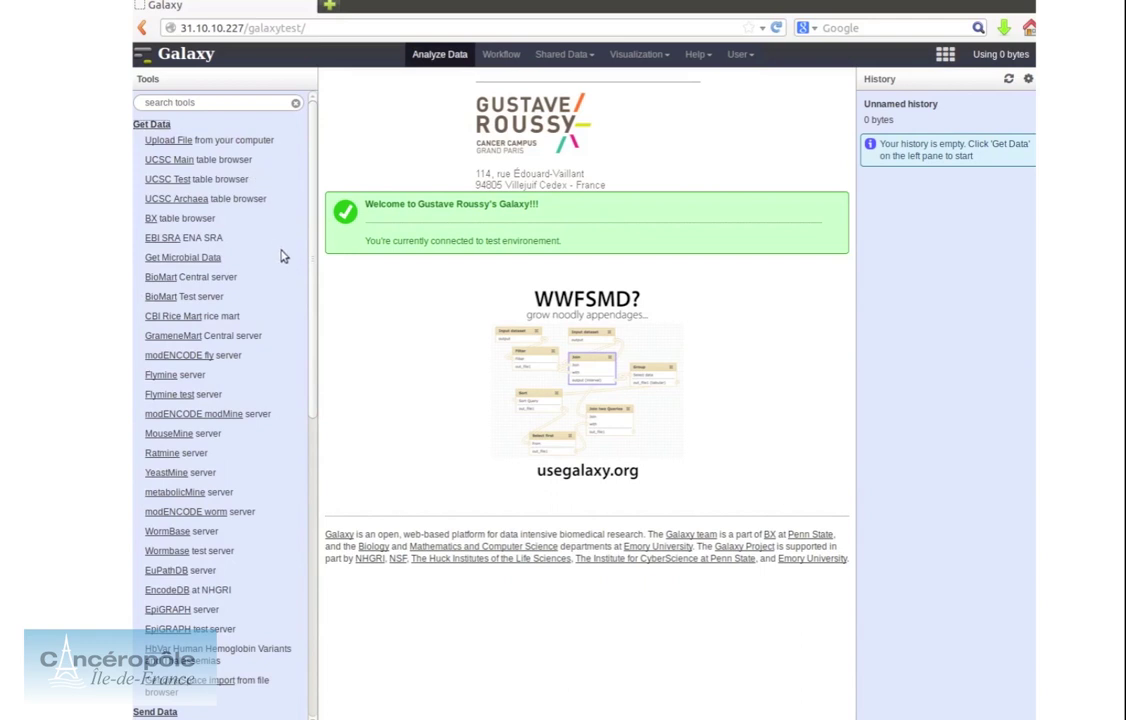
{"action": "left_click", "coordinate": [173, 143]}
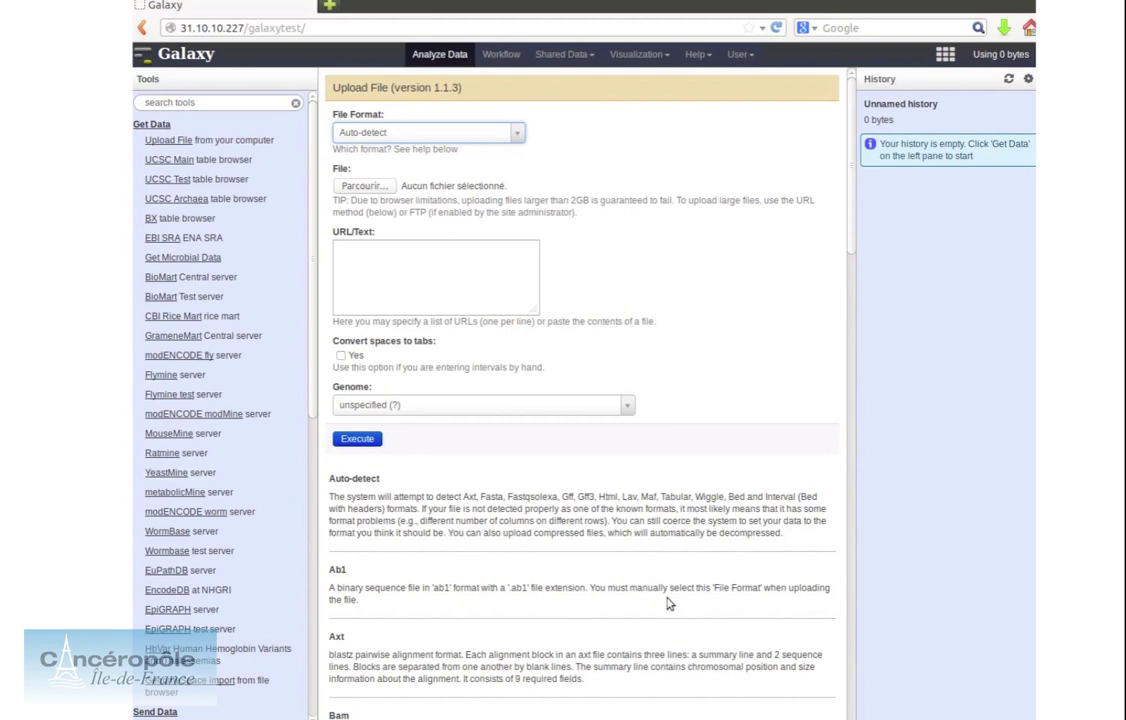
{"action": "left_click", "coordinate": [516, 138]}
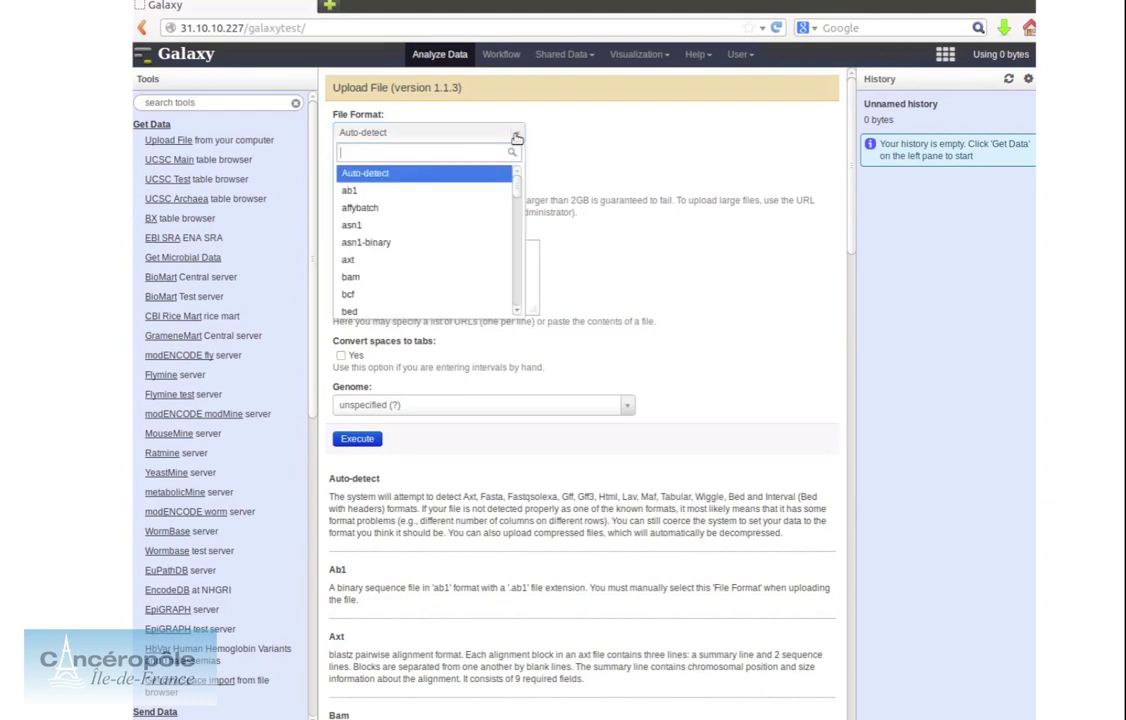
{"action": "type", "text": "fa"}
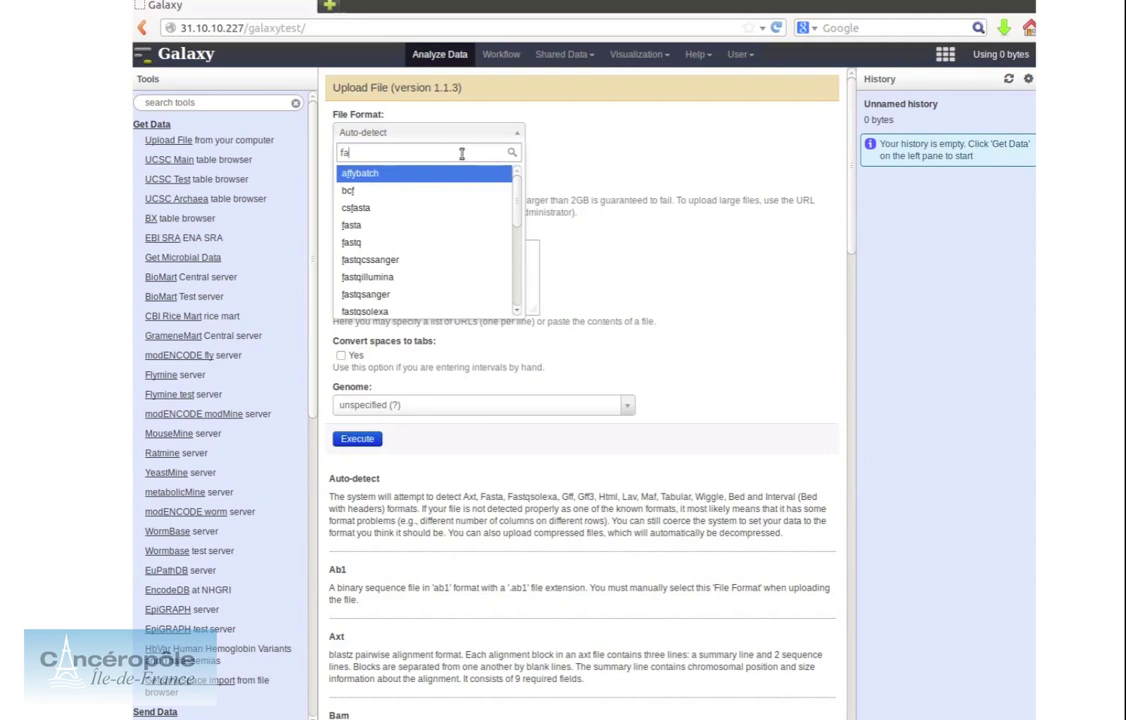
{"action": "type", "text": "tsq"}
{"action": "key", "text": "BackSpace"}
{"action": "key", "text": "BackSpace"}
{"action": "type", "text": "st"}
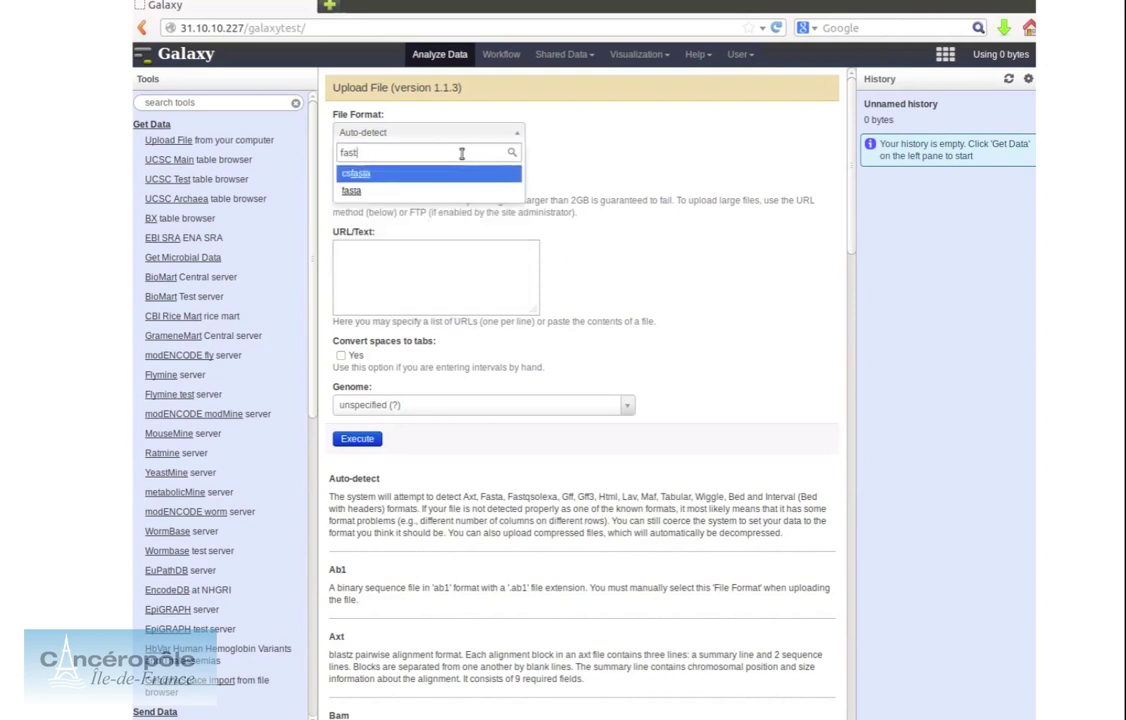
{"action": "type", "text": "q"}
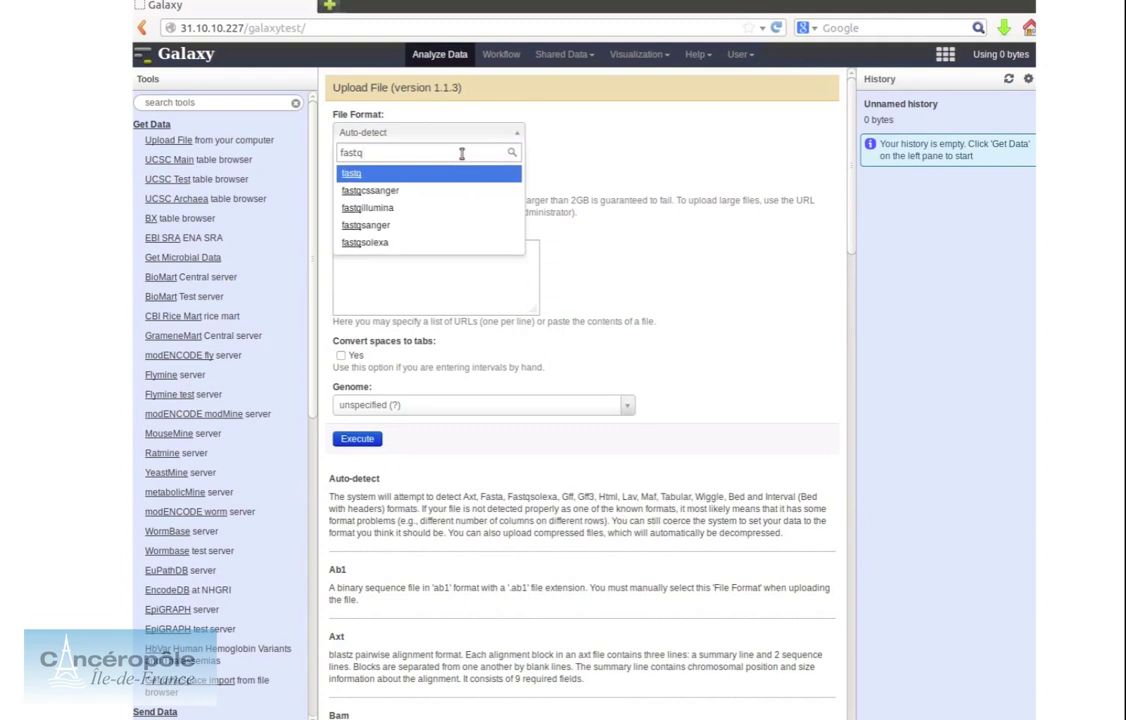
{"action": "left_click", "coordinate": [431, 226]}
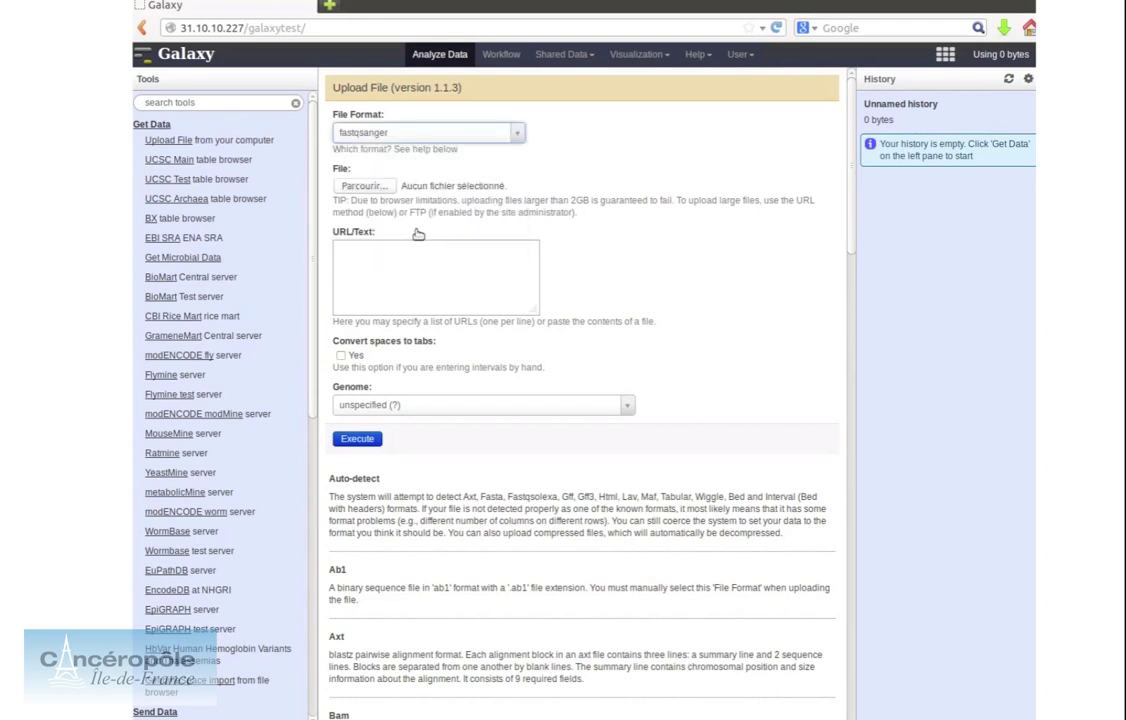
Choose Hct116_rep1_R1.fastq from the screencast/data folder on the desktop as the file to upload
{"action": "left_click", "coordinate": [364, 186]}
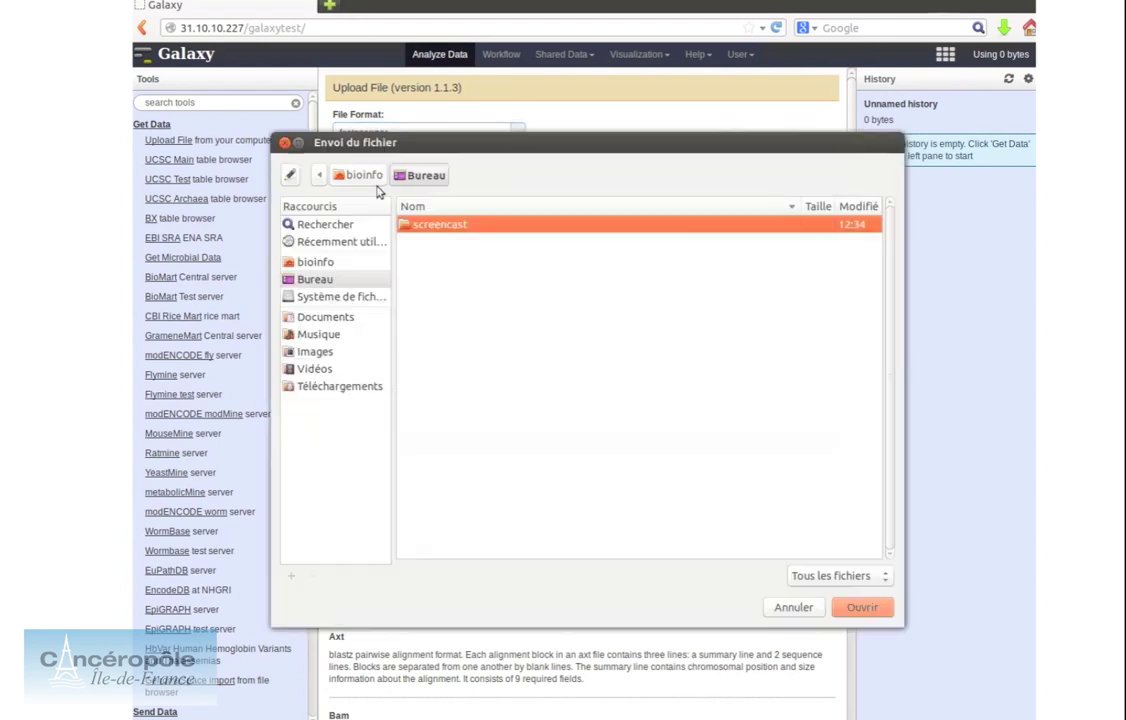
{"action": "double_click", "coordinate": [497, 228]}
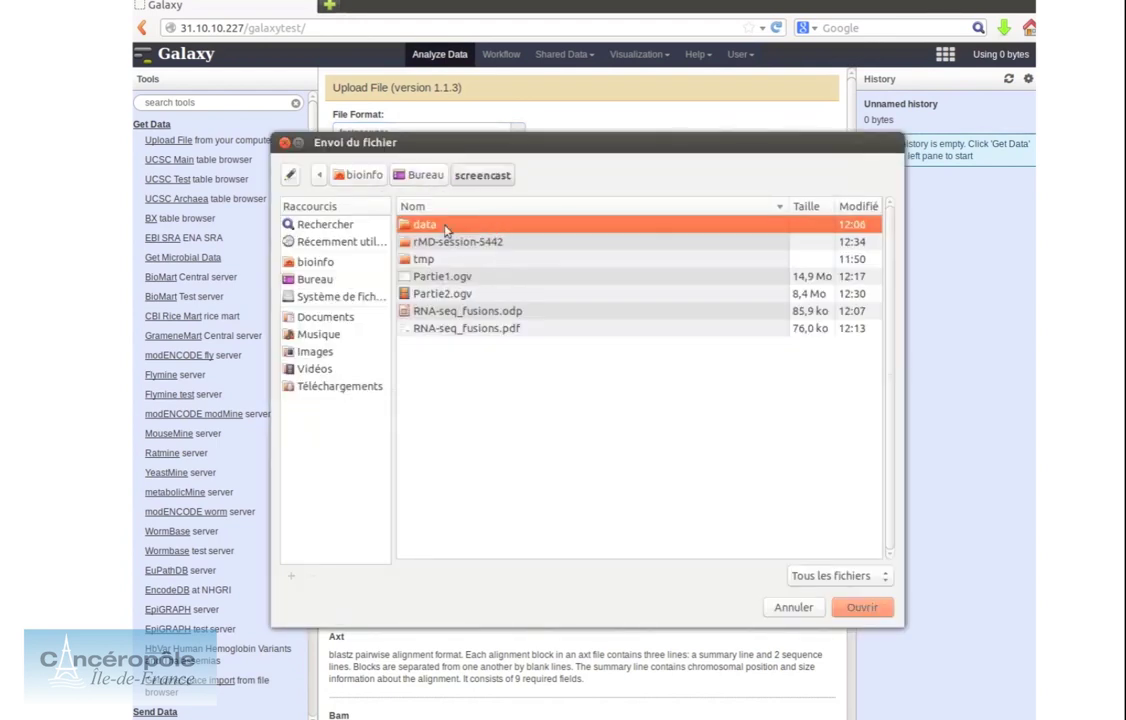
{"action": "double_click", "coordinate": [442, 227]}
{"action": "left_click", "coordinate": [508, 259]}
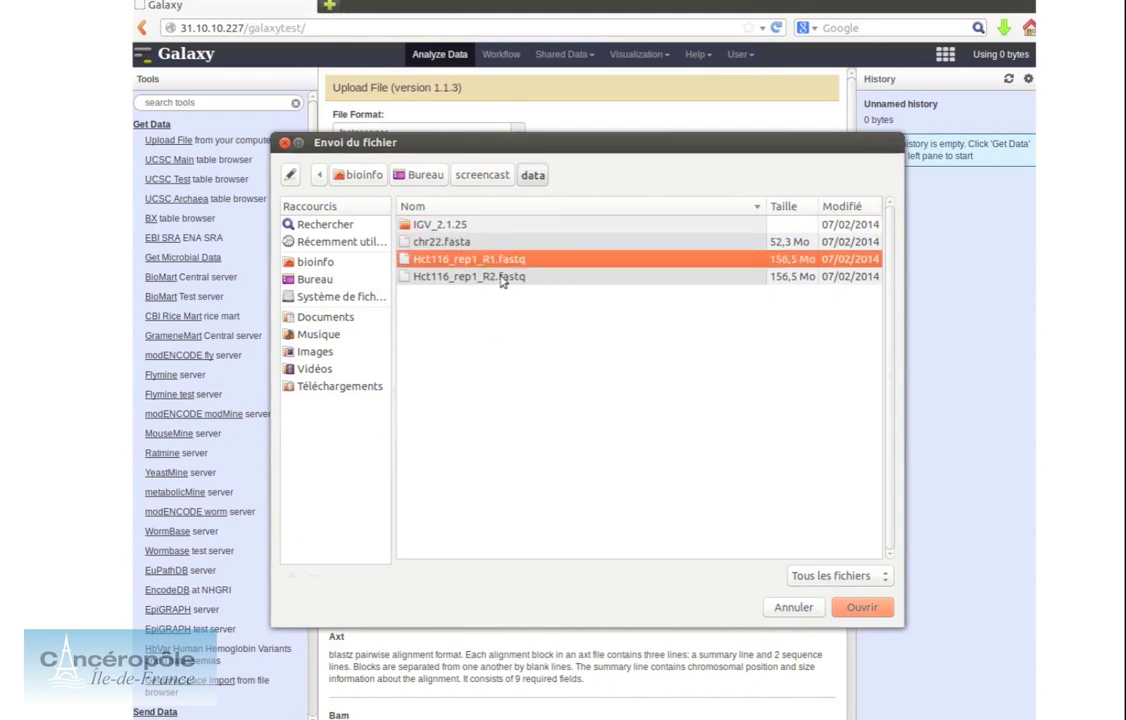
{"action": "left_click", "coordinate": [862, 608]}
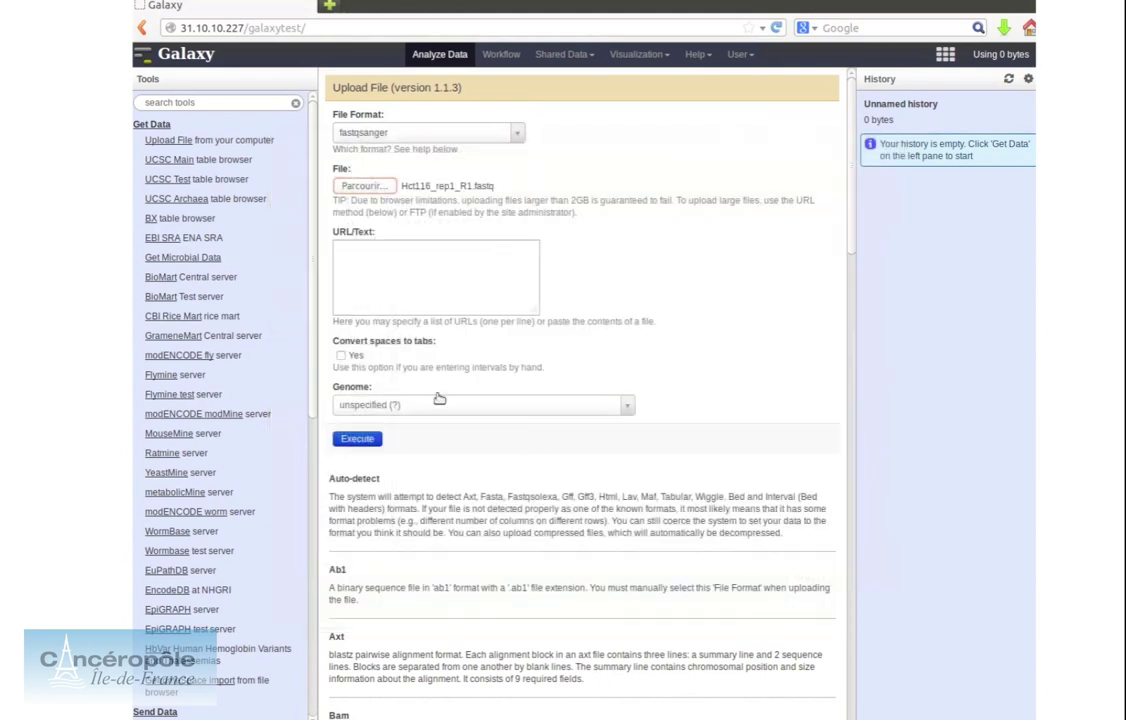
Set the genome to Human Feb. 2009 (GRCh37/hg19) (hg19), run the upload and refresh the history
{"action": "scroll", "coordinate": [435, 350], "scroll_direction": "down", "scroll_amount": 2}
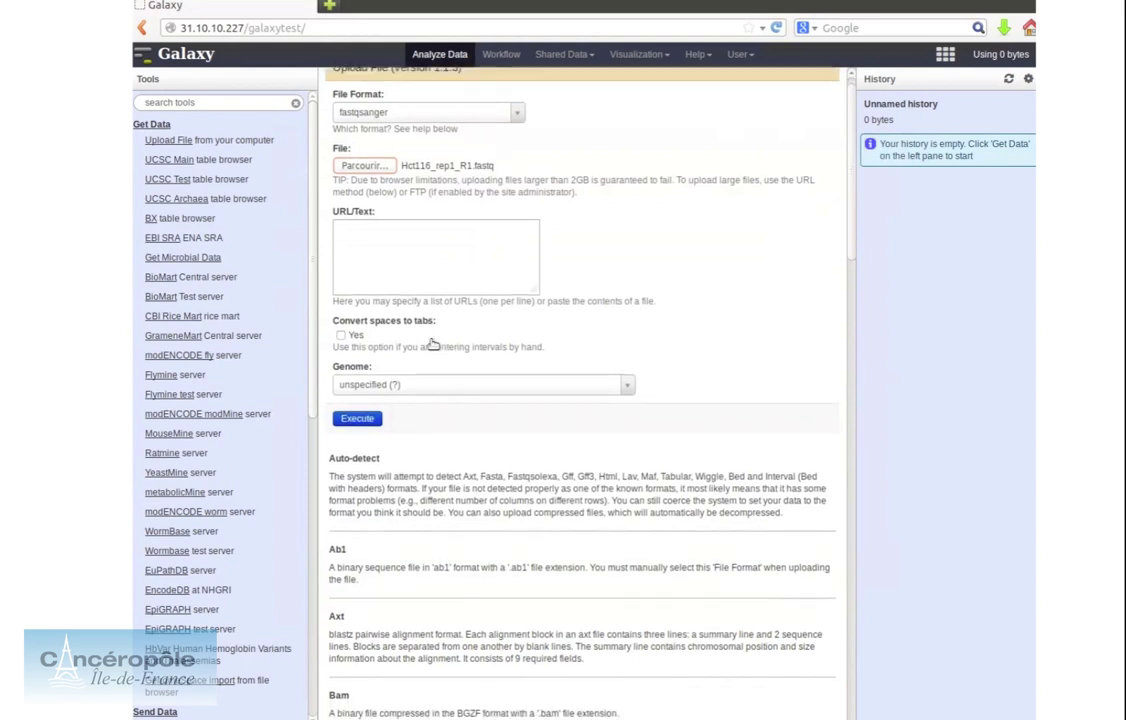
{"action": "left_click", "coordinate": [553, 320]}
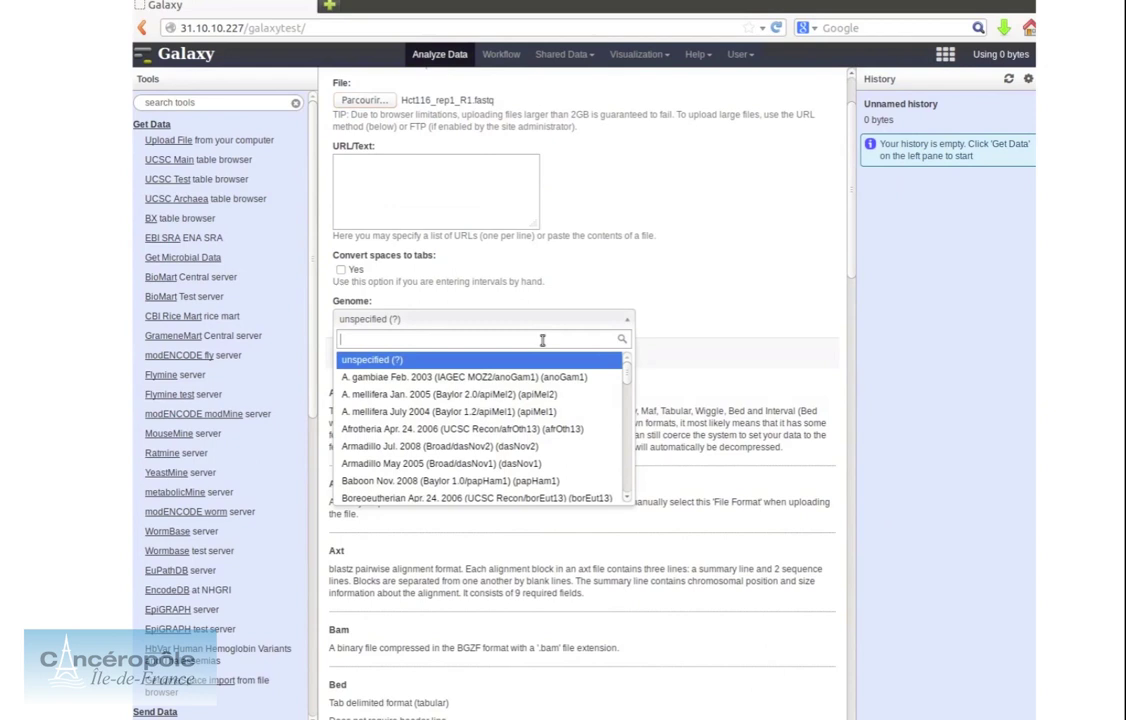
{"action": "type", "text": "h"}
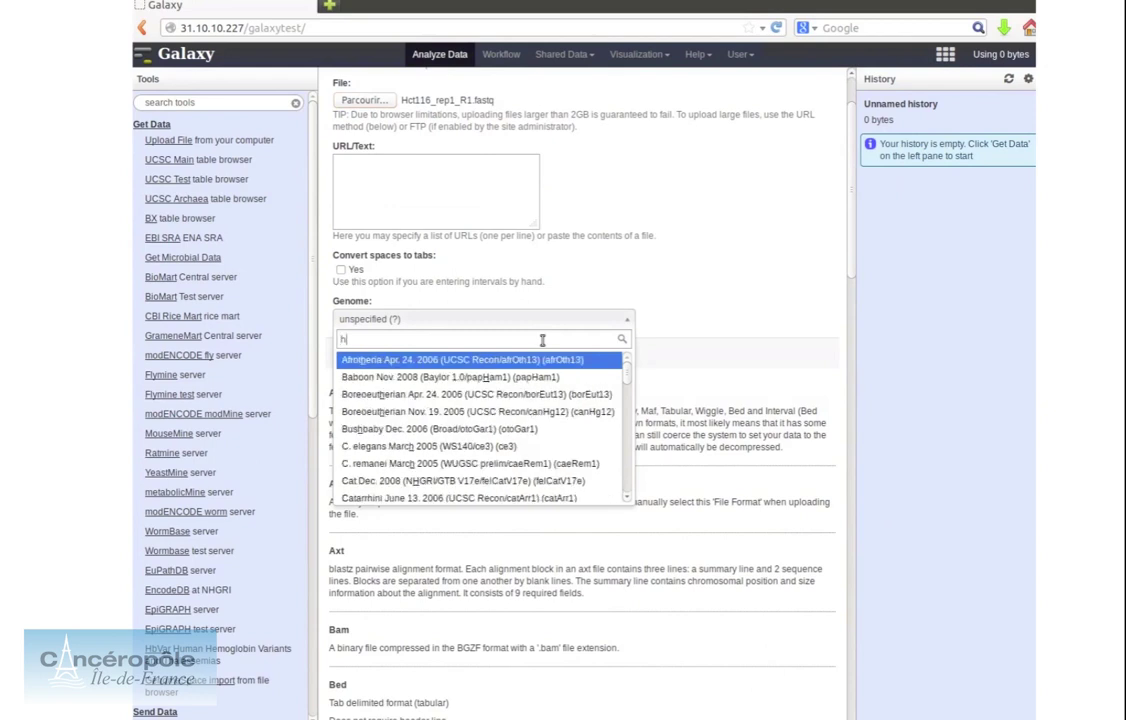
{"action": "type", "text": "g"}
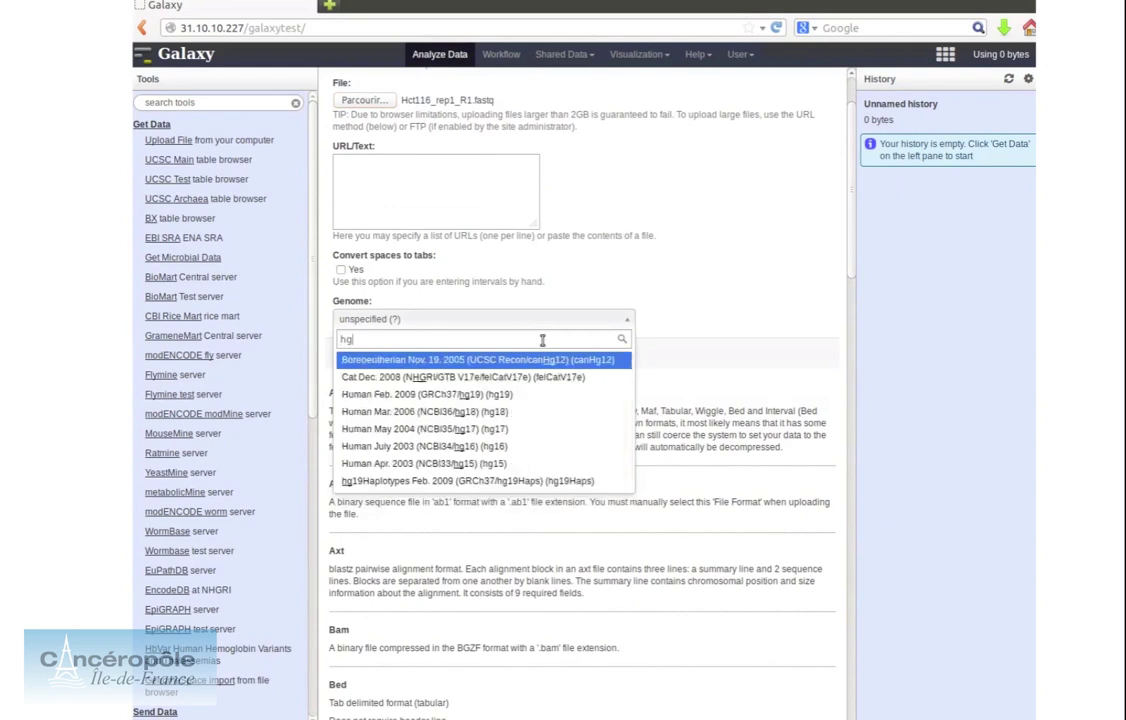
{"action": "type", "text": "19"}
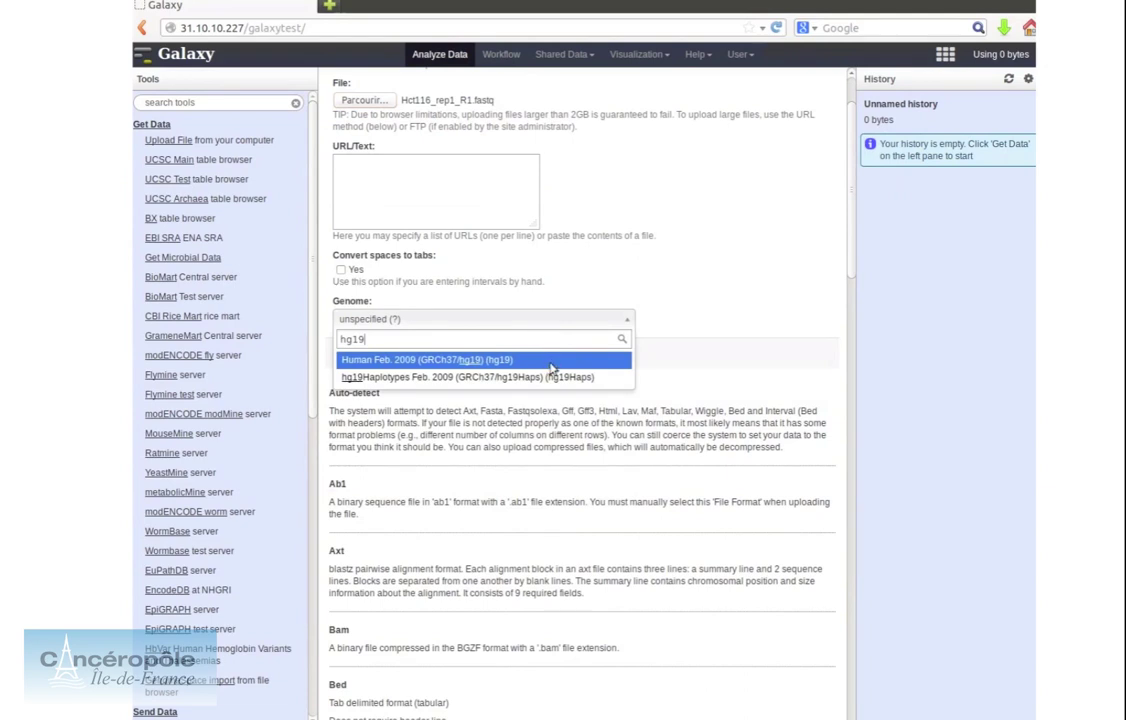
{"action": "left_click", "coordinate": [550, 360]}
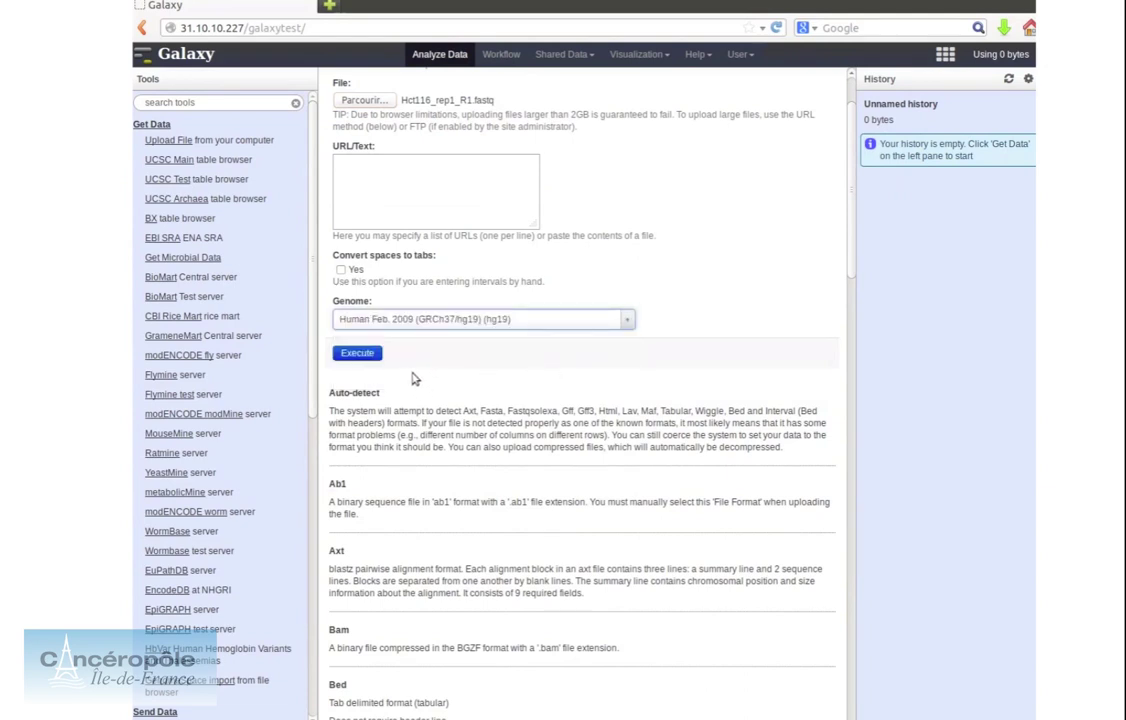
{"action": "left_click", "coordinate": [360, 355]}
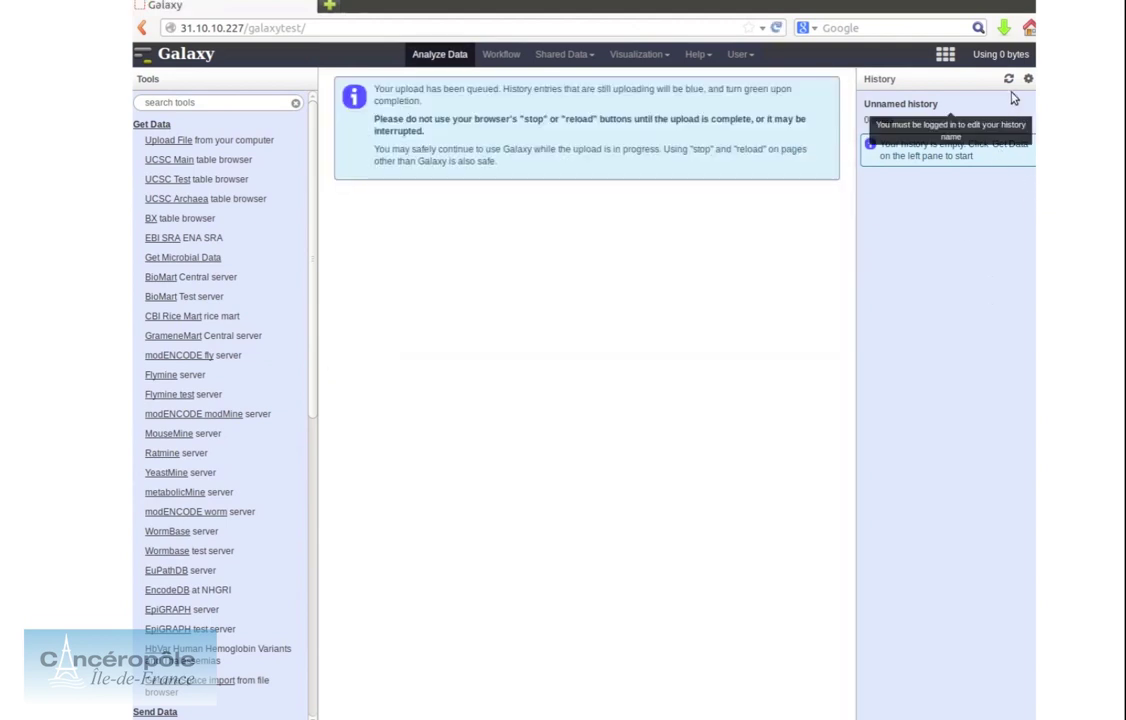
{"action": "left_click", "coordinate": [1010, 80]}
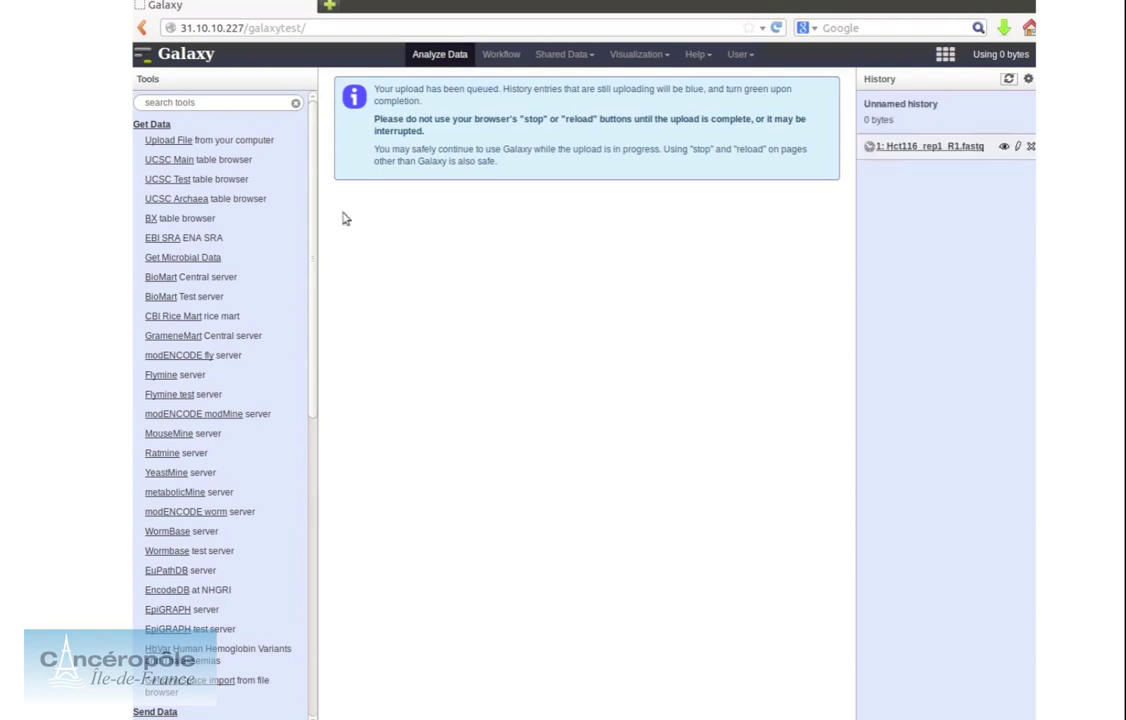
Start a second file upload and set its file format to fastqsanger
{"action": "left_click", "coordinate": [177, 143]}
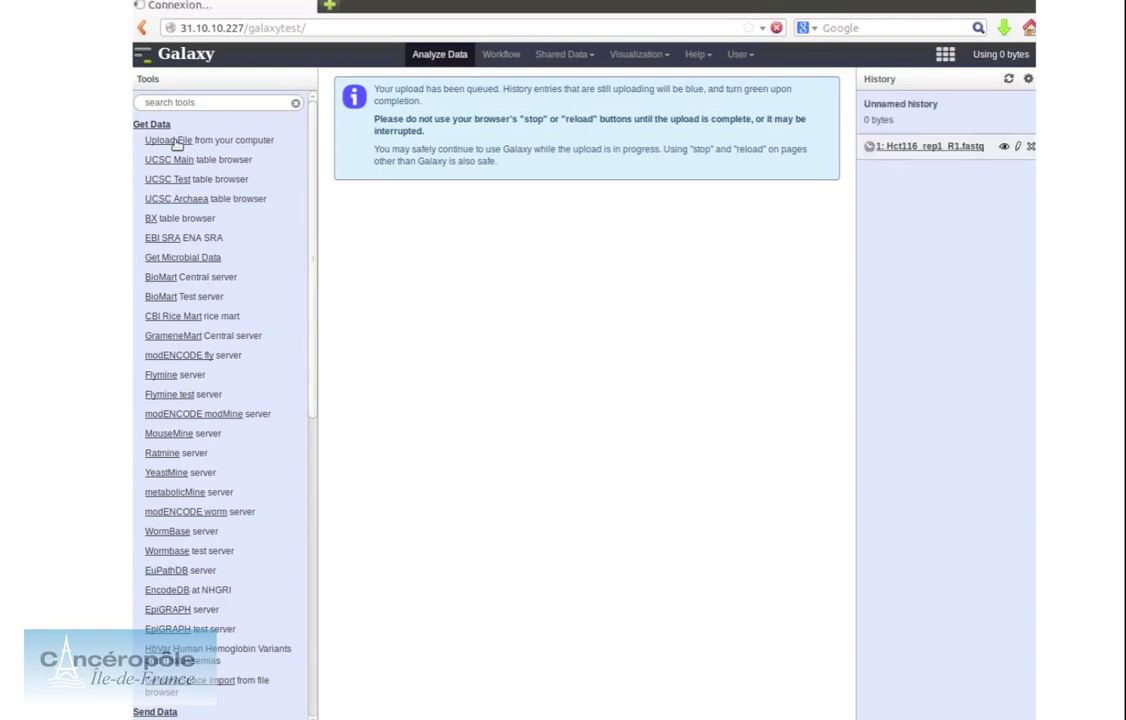
{"action": "left_click", "coordinate": [395, 137]}
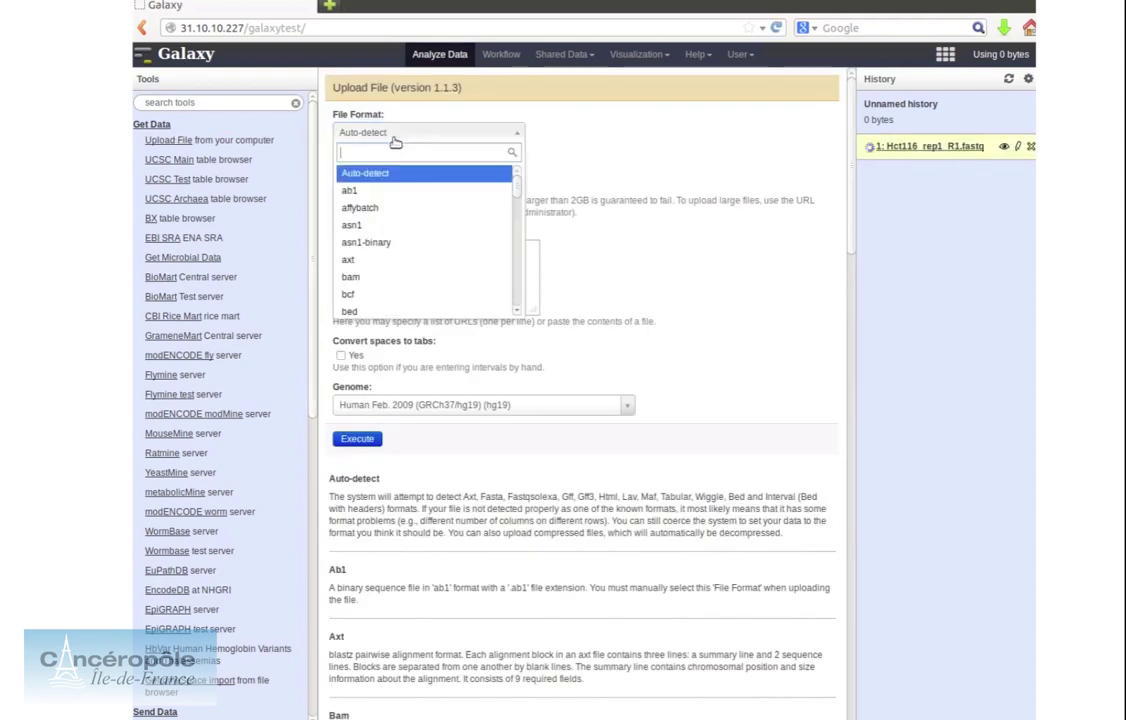
{"action": "type", "text": "fast"}
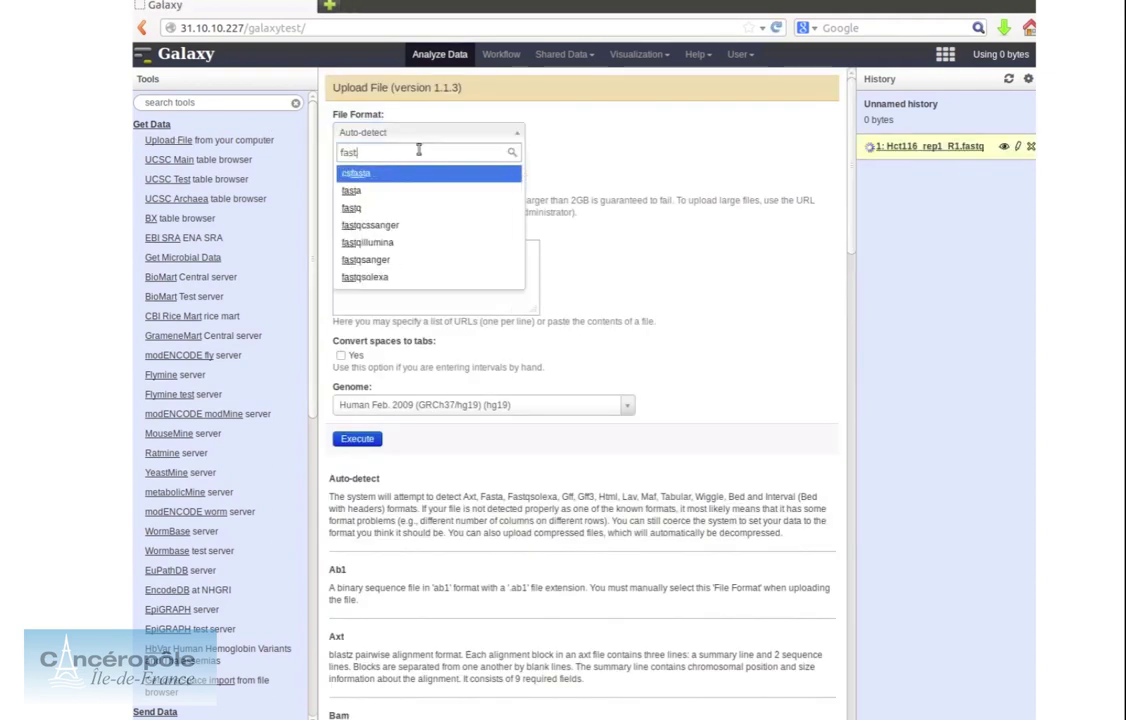
{"action": "type", "text": "q"}
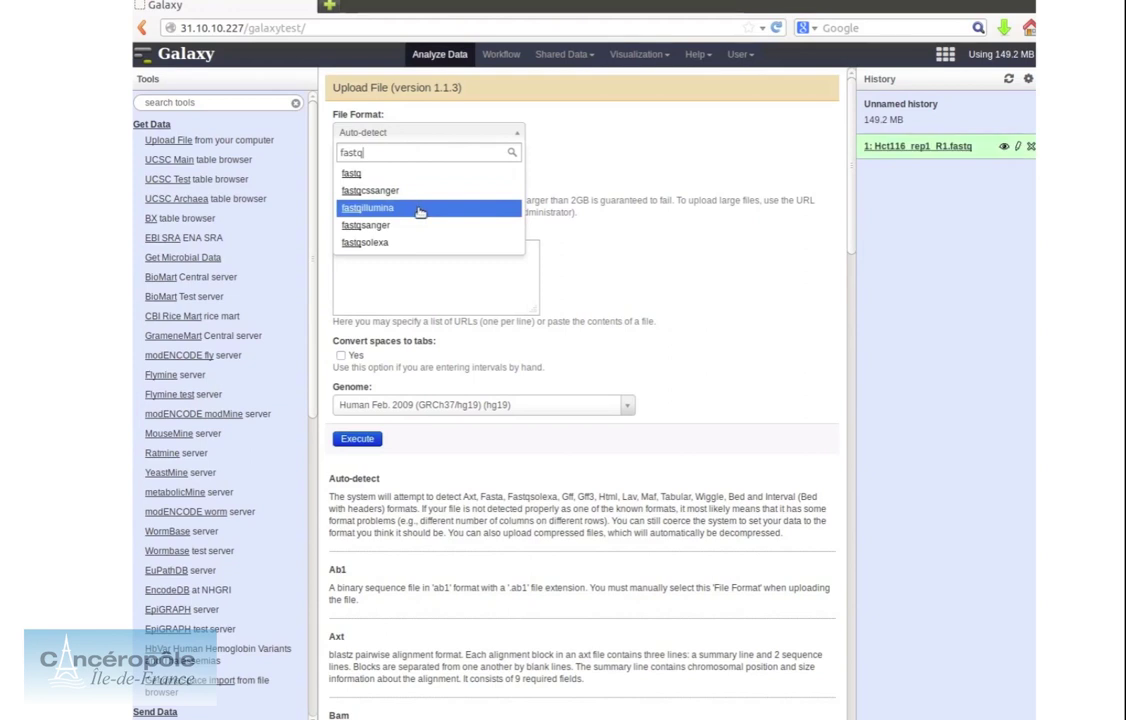
{"action": "left_click", "coordinate": [421, 225]}
Select Hct116_rep1_R2.fastq from the data folder, run its upload and refresh the history
{"action": "left_click", "coordinate": [364, 186]}
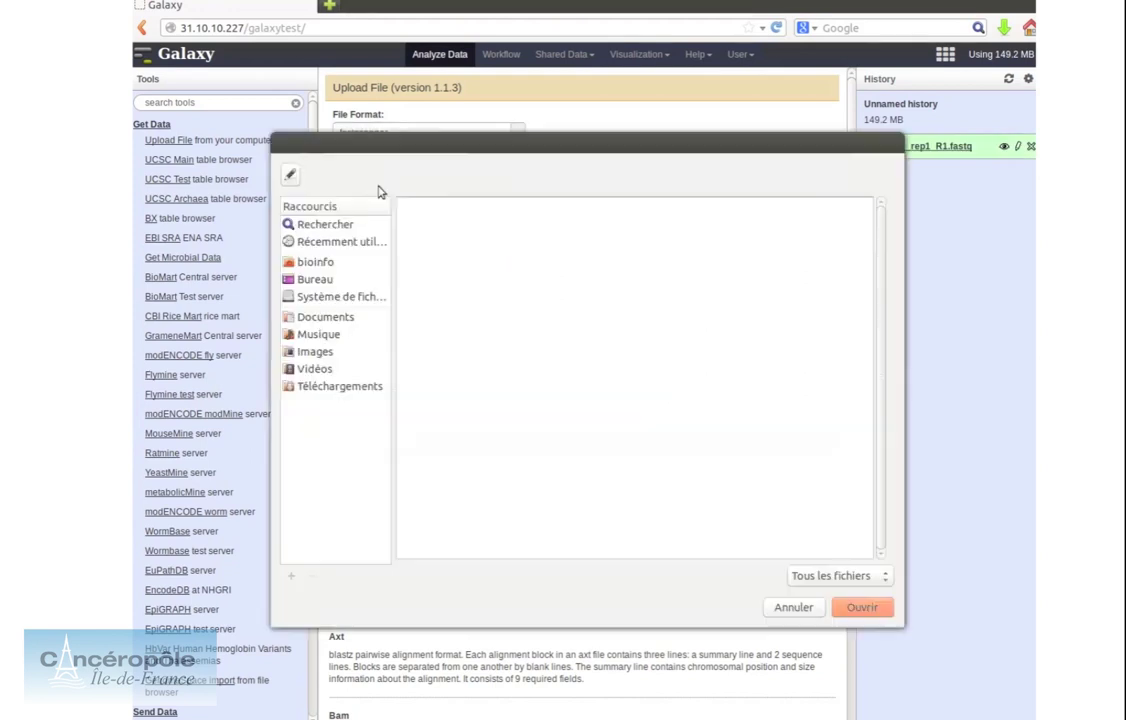
{"action": "left_click", "coordinate": [461, 277]}
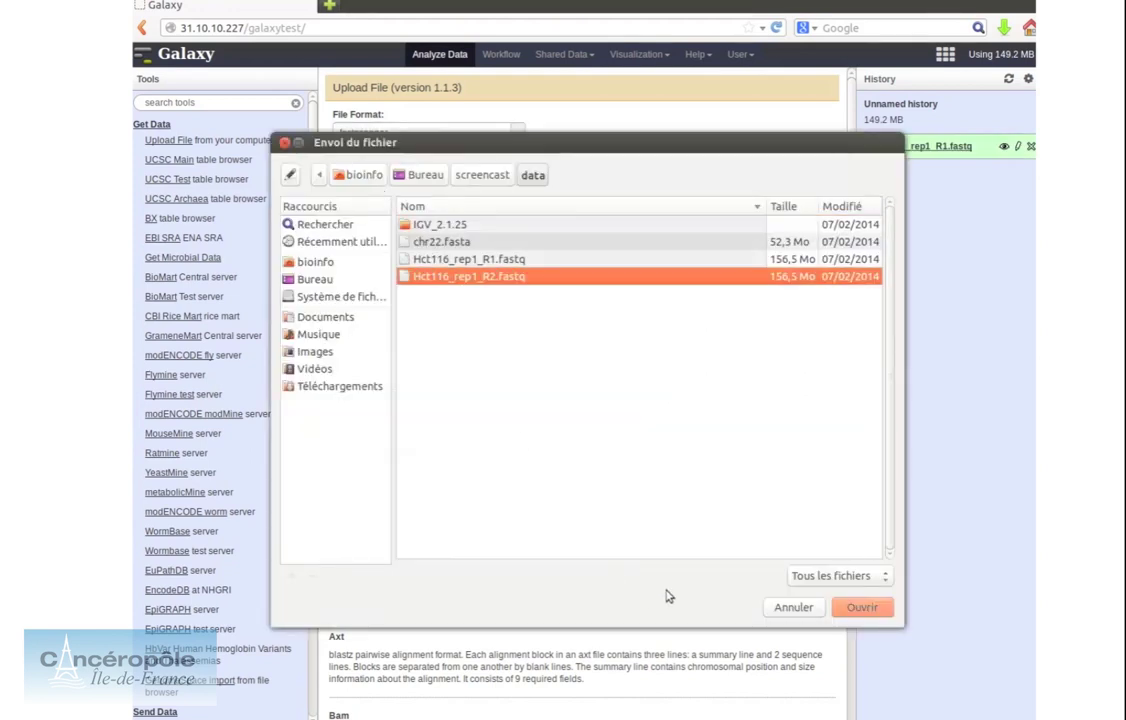
{"action": "left_click", "coordinate": [858, 609]}
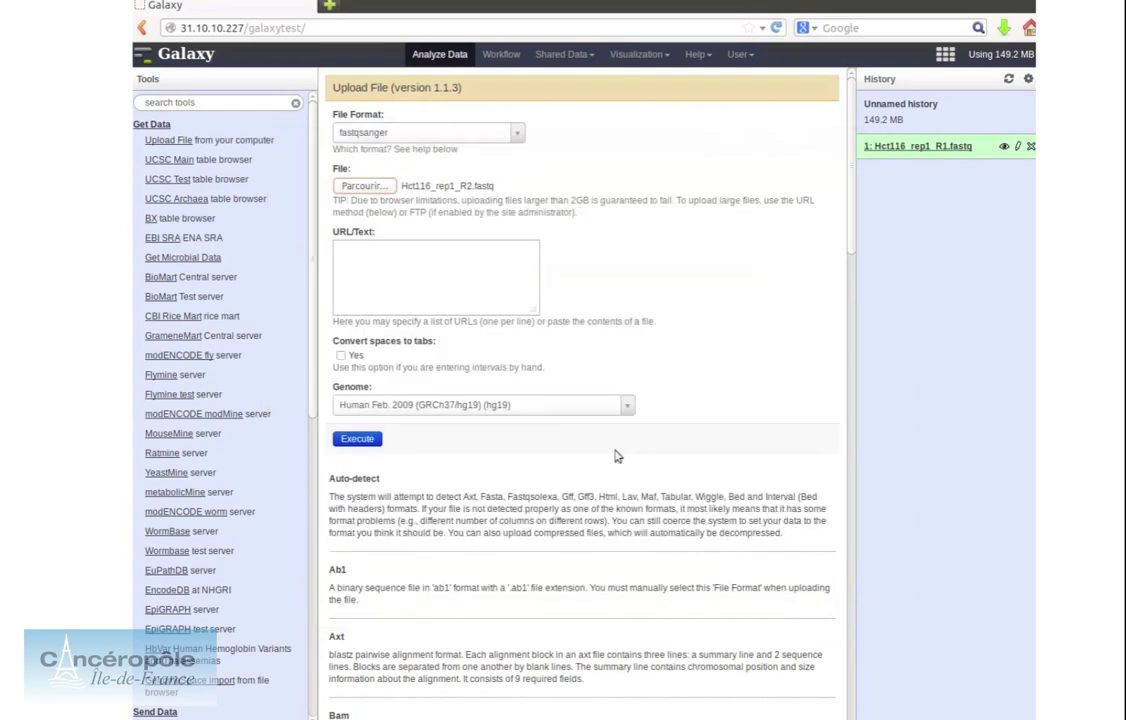
{"action": "left_click", "coordinate": [366, 442]}
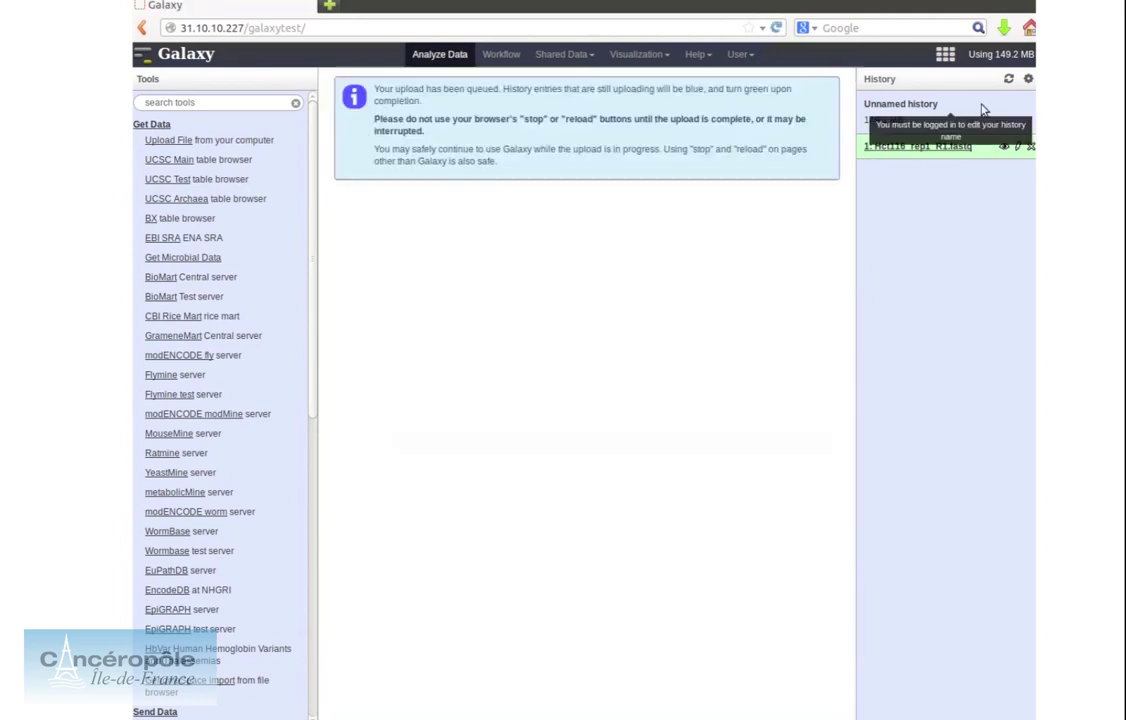
{"action": "left_click", "coordinate": [1010, 81]}
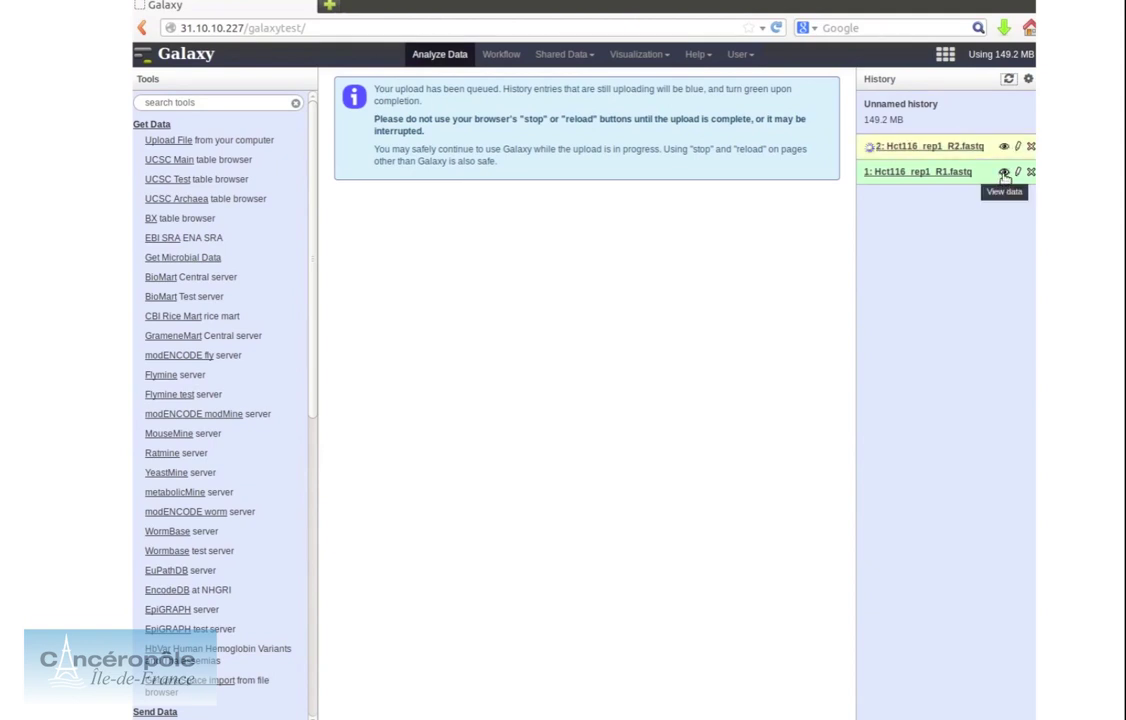
View the contents of the Hct116_rep1_R1.fastq dataset and examine the first read's sequence and quality lines
{"action": "left_click", "coordinate": [1004, 173]}
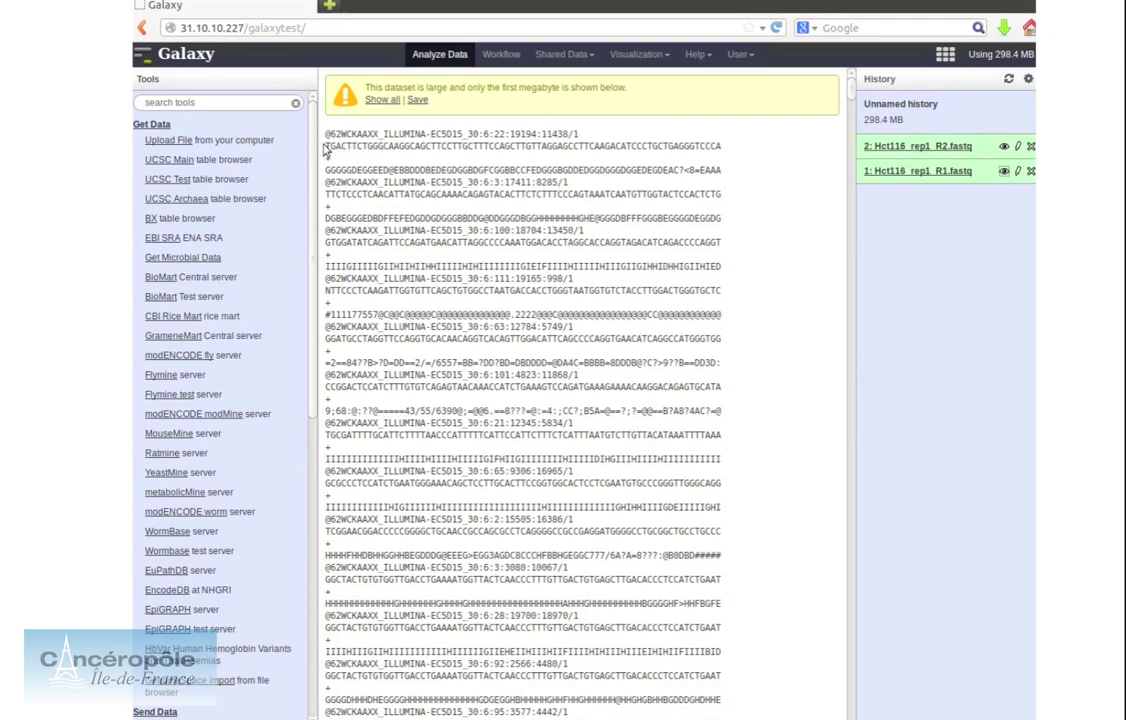
{"action": "left_click_drag", "start_coordinate": [325, 148], "coordinate": [722, 146]}
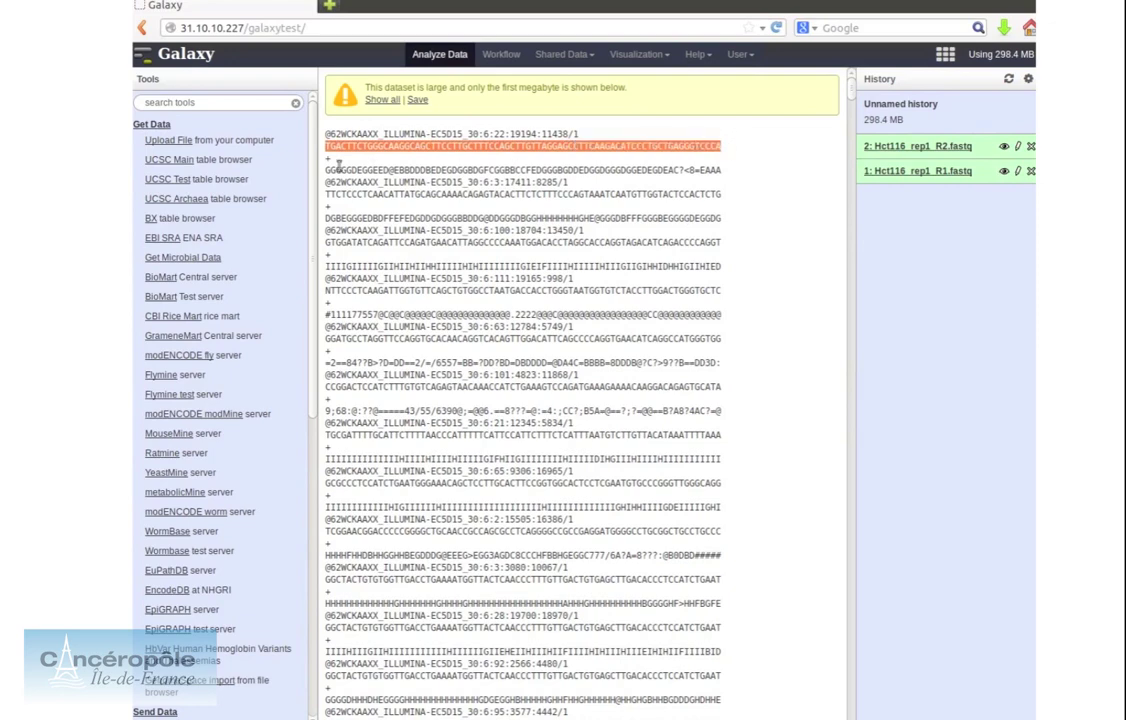
{"action": "left_click_drag", "start_coordinate": [327, 170], "coordinate": [722, 172]}
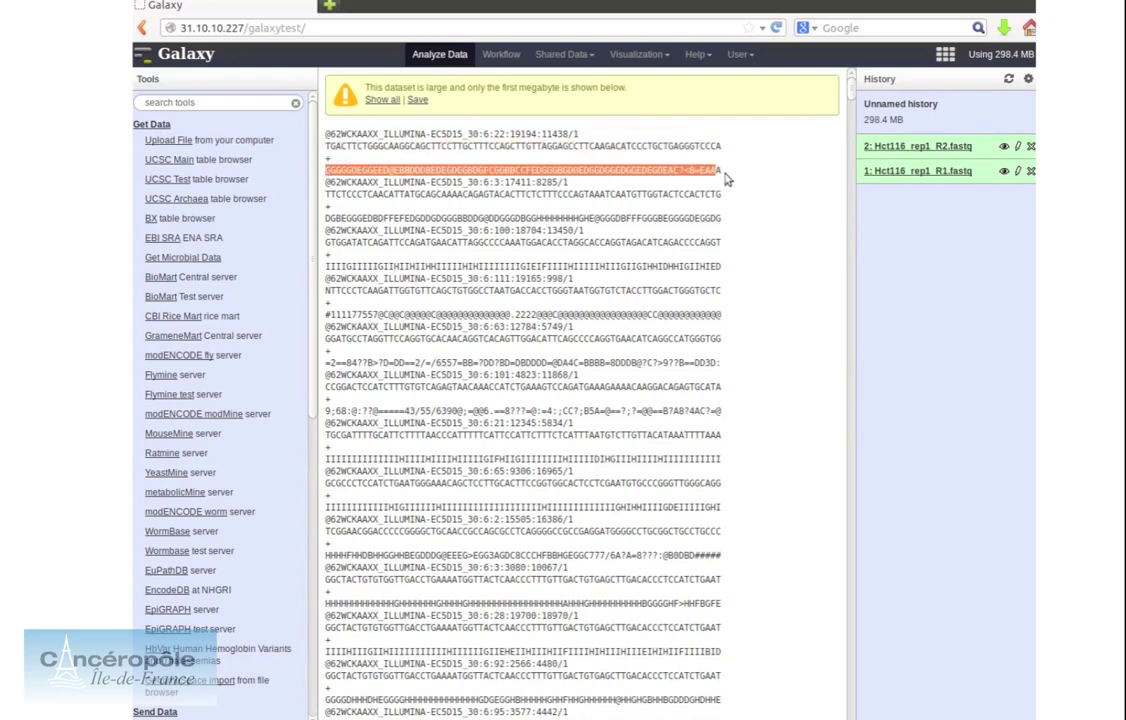
{"action": "left_click", "coordinate": [771, 306]}
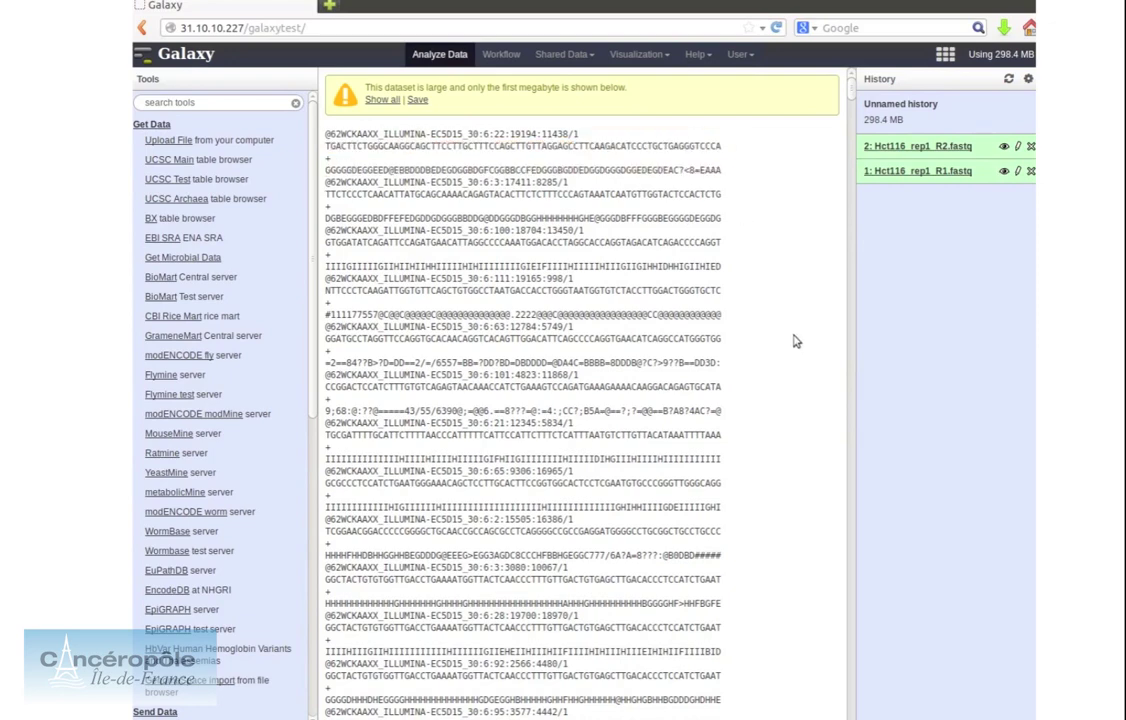
Review the attributes, format conversion and datatype settings of the Hct116_rep1_R1.fastq dataset
{"action": "left_click", "coordinate": [1019, 172]}
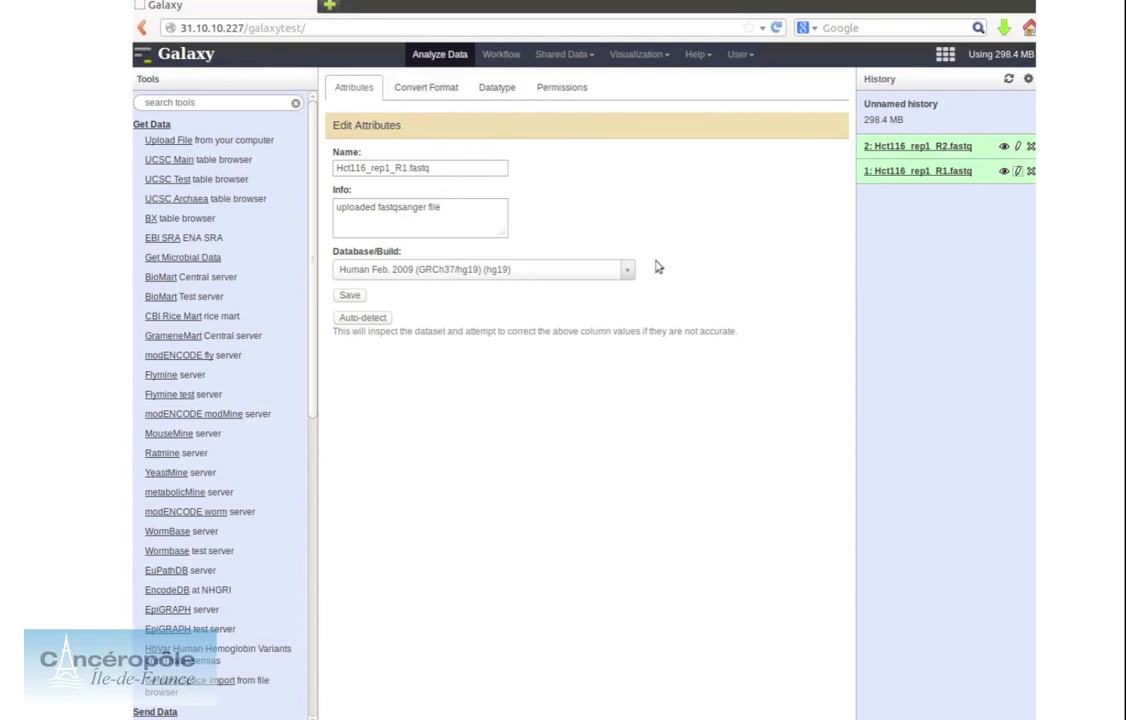
{"action": "left_click", "coordinate": [444, 91]}
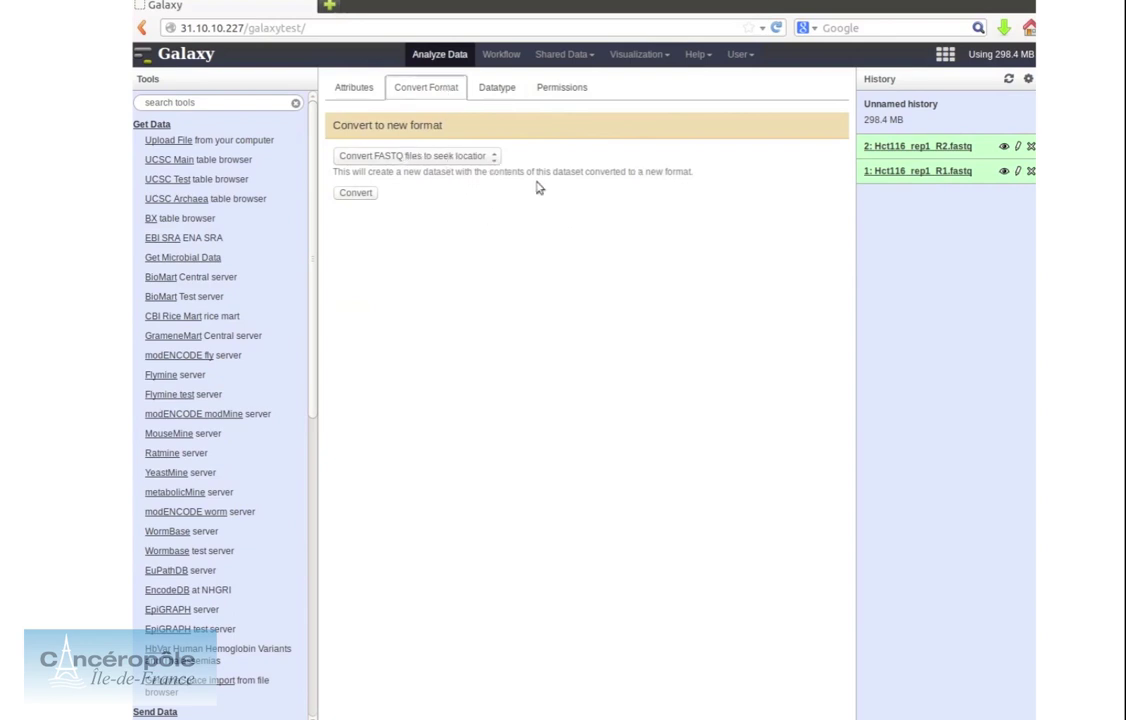
{"action": "left_click", "coordinate": [500, 90]}
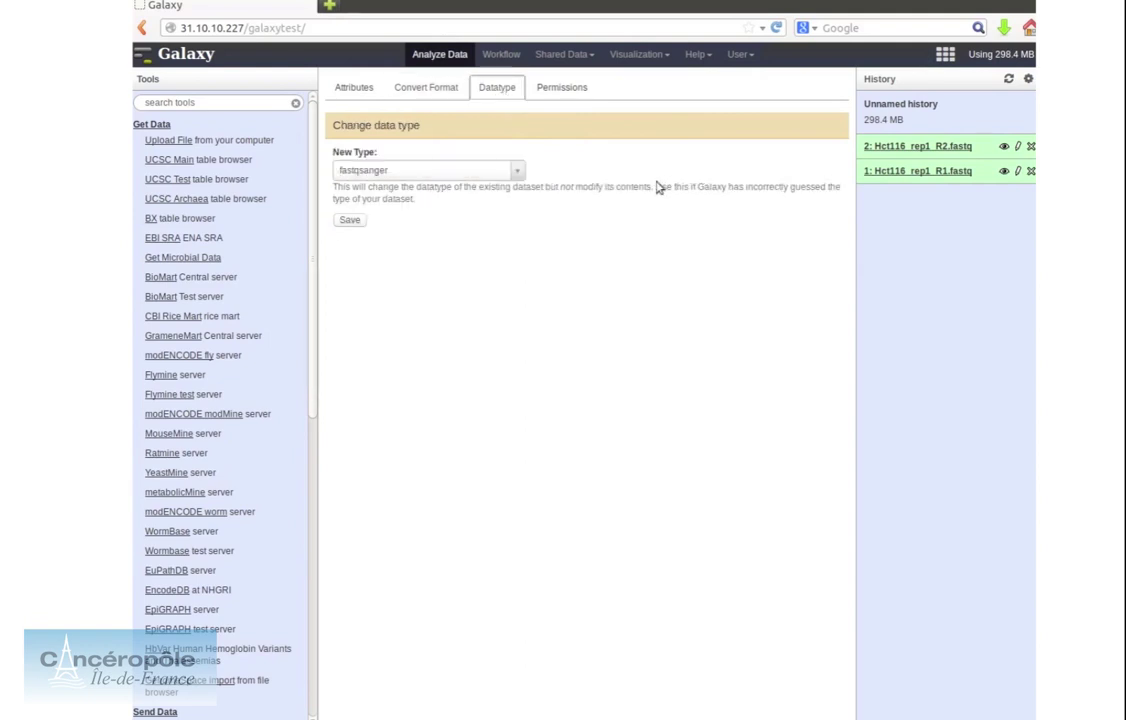
Check the permissions of the Hct116_rep1_R1.fastq dataset and return to its attributes
{"action": "left_click", "coordinate": [562, 89]}
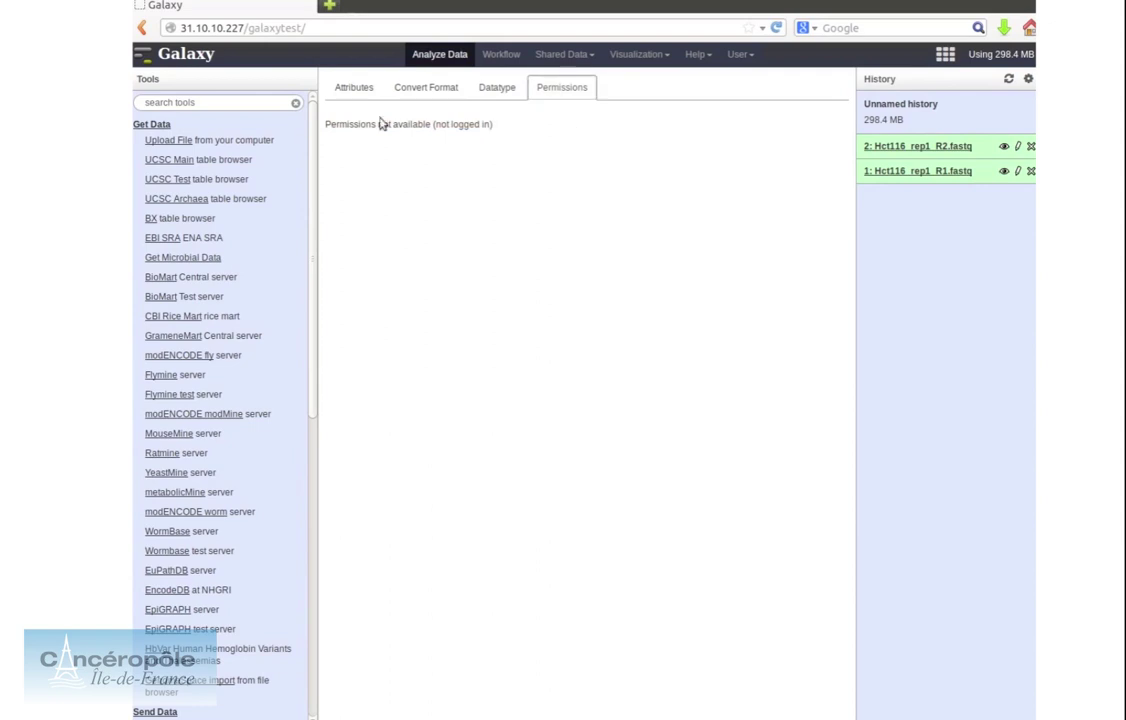
{"action": "left_click", "coordinate": [340, 90]}
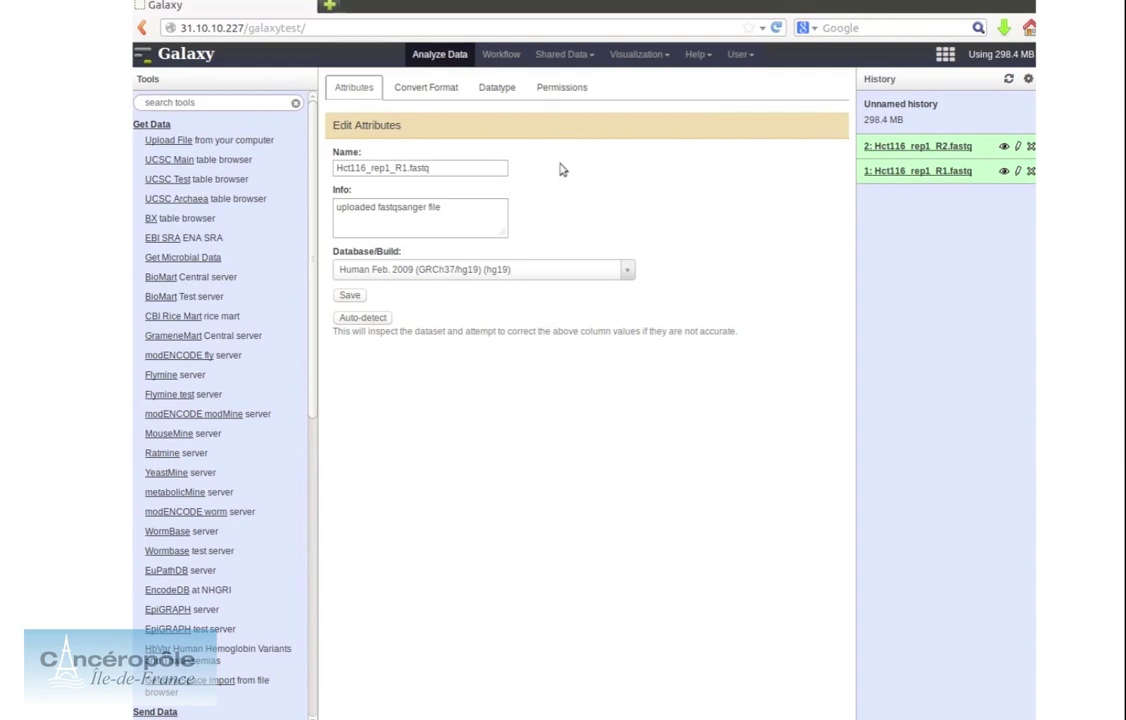
Search the tools for "fastqc" and open the FastQC:Read QC tool
{"action": "left_click", "coordinate": [241, 104]}
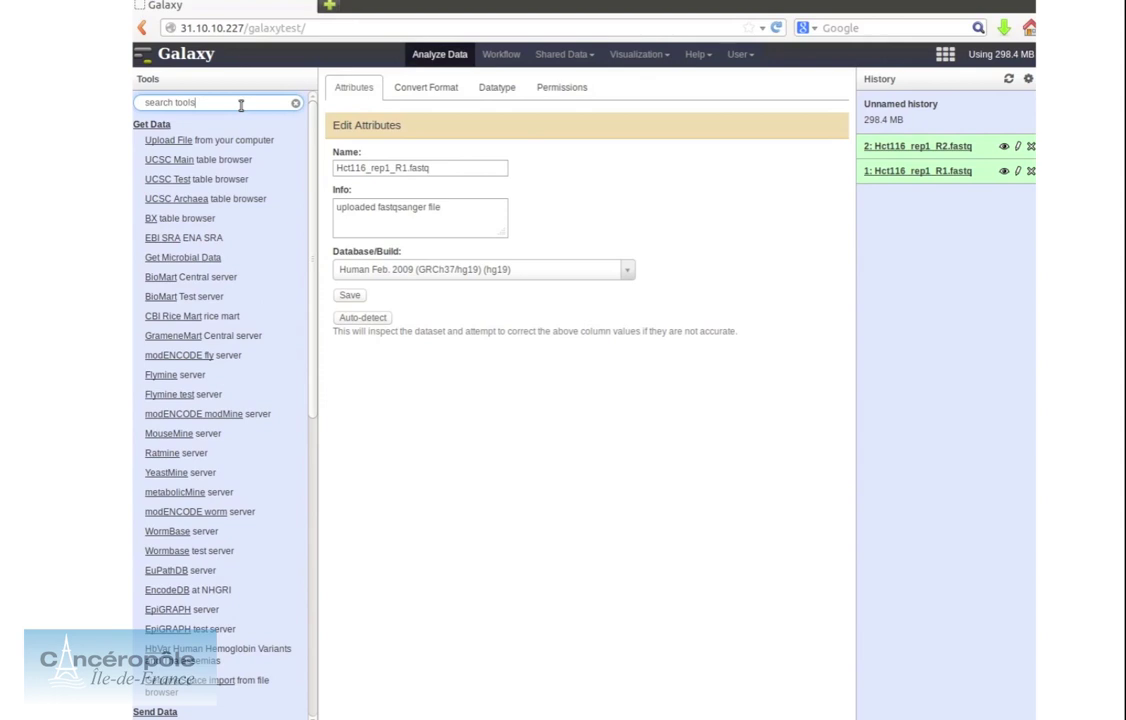
{"action": "type", "text": "fast"}
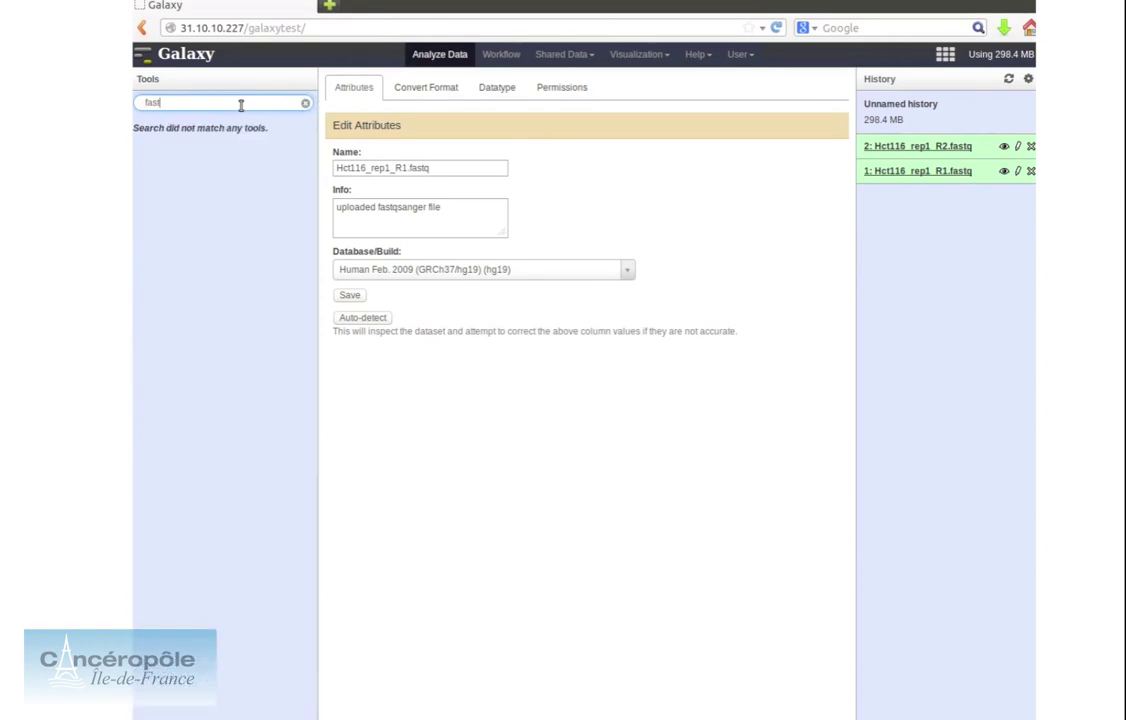
{"action": "type", "text": "qc"}
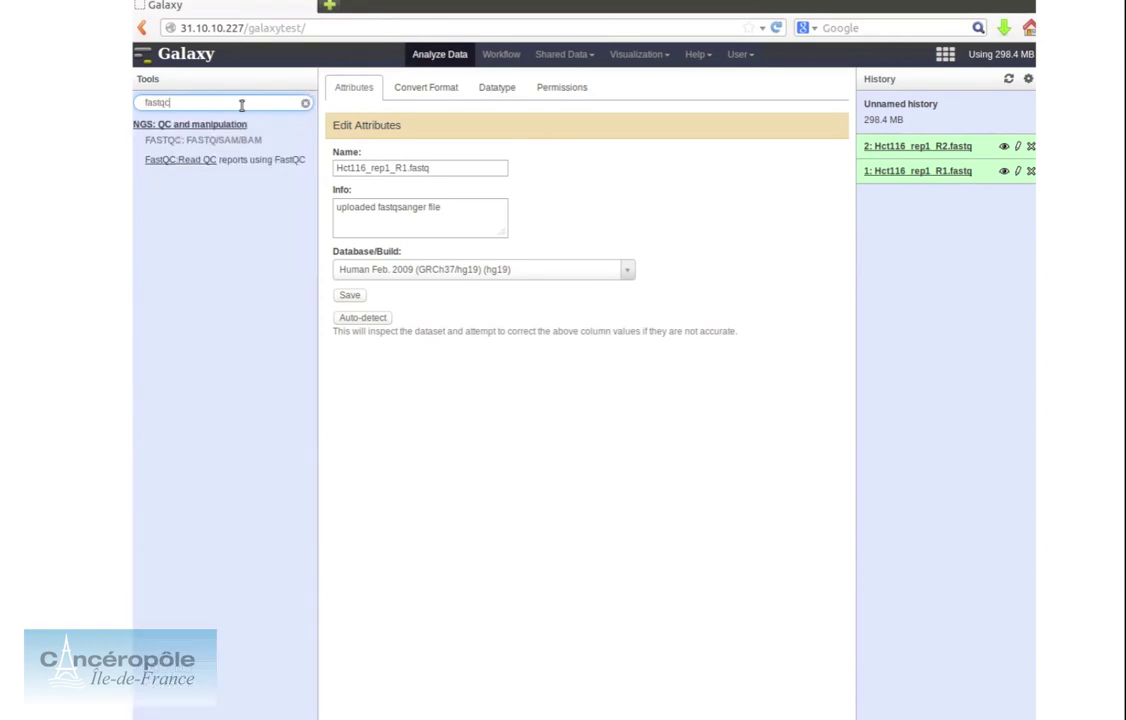
{"action": "left_click", "coordinate": [195, 161]}
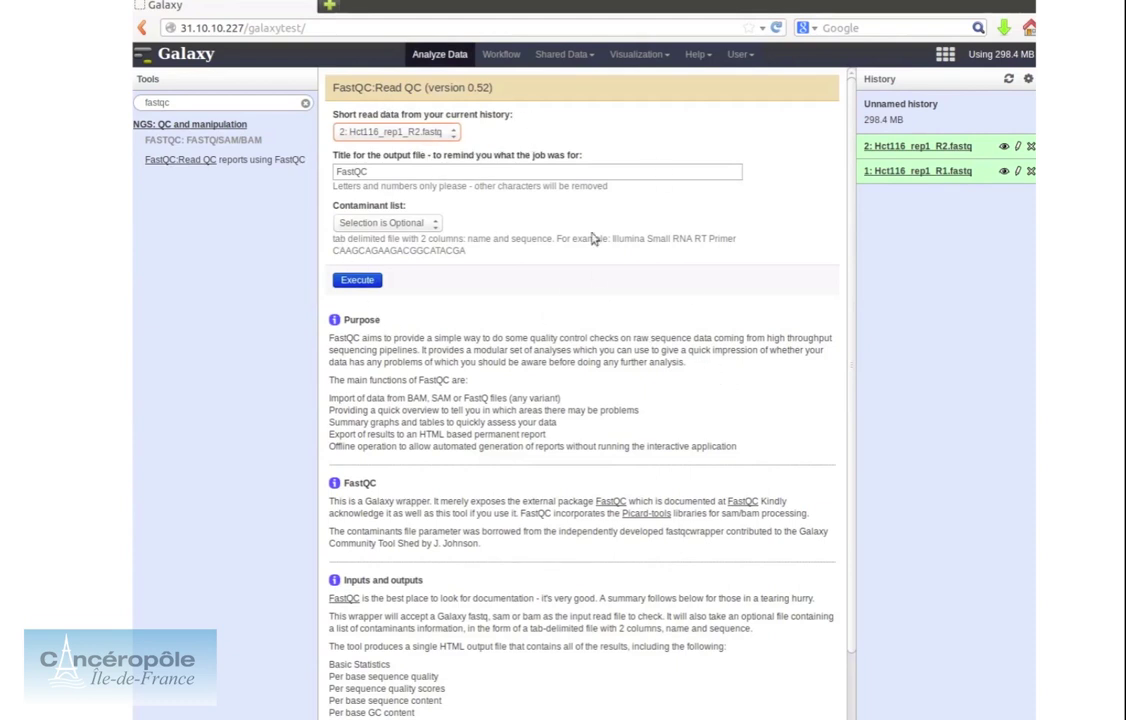
Choose Hct116_rep1_R1.fastq as the short read data and run FastQC with the default title and no contaminant list
{"action": "left_click", "coordinate": [455, 137]}
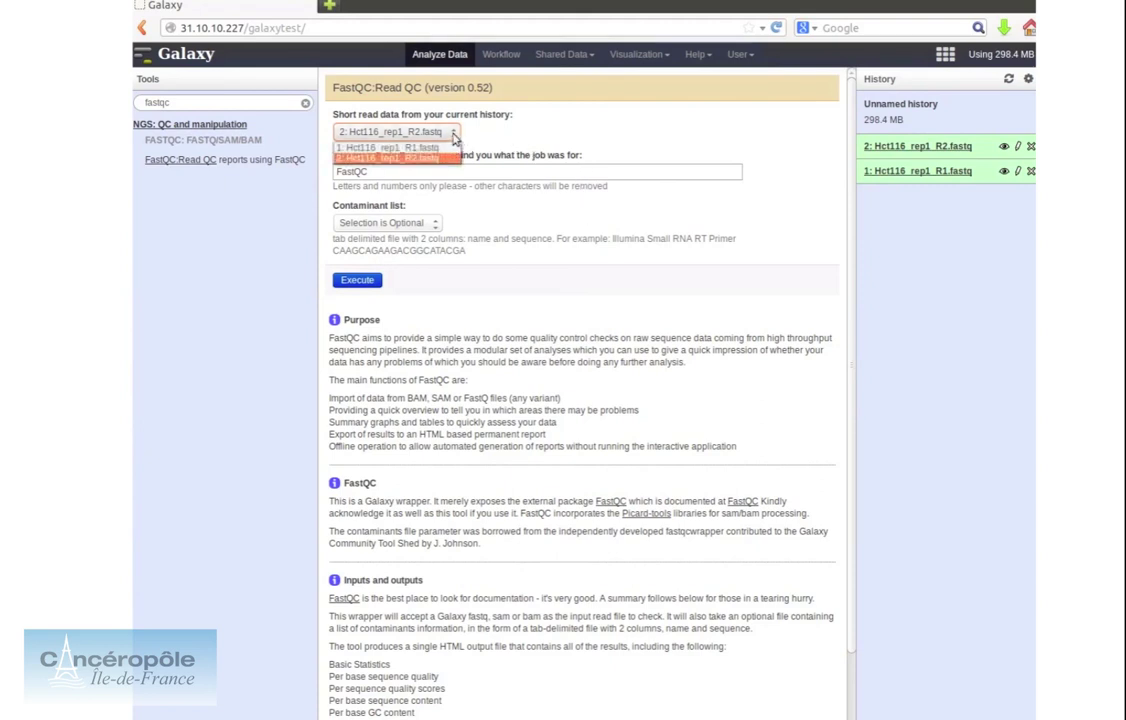
{"action": "left_click", "coordinate": [443, 150]}
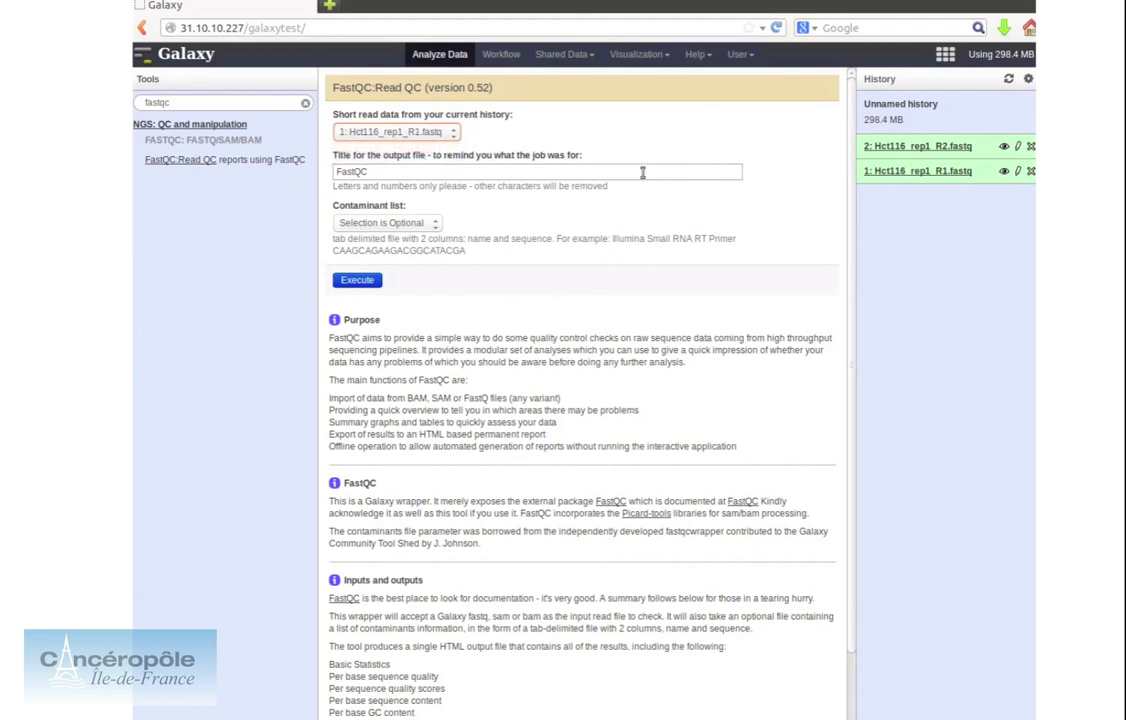
{"action": "left_click", "coordinate": [393, 171]}
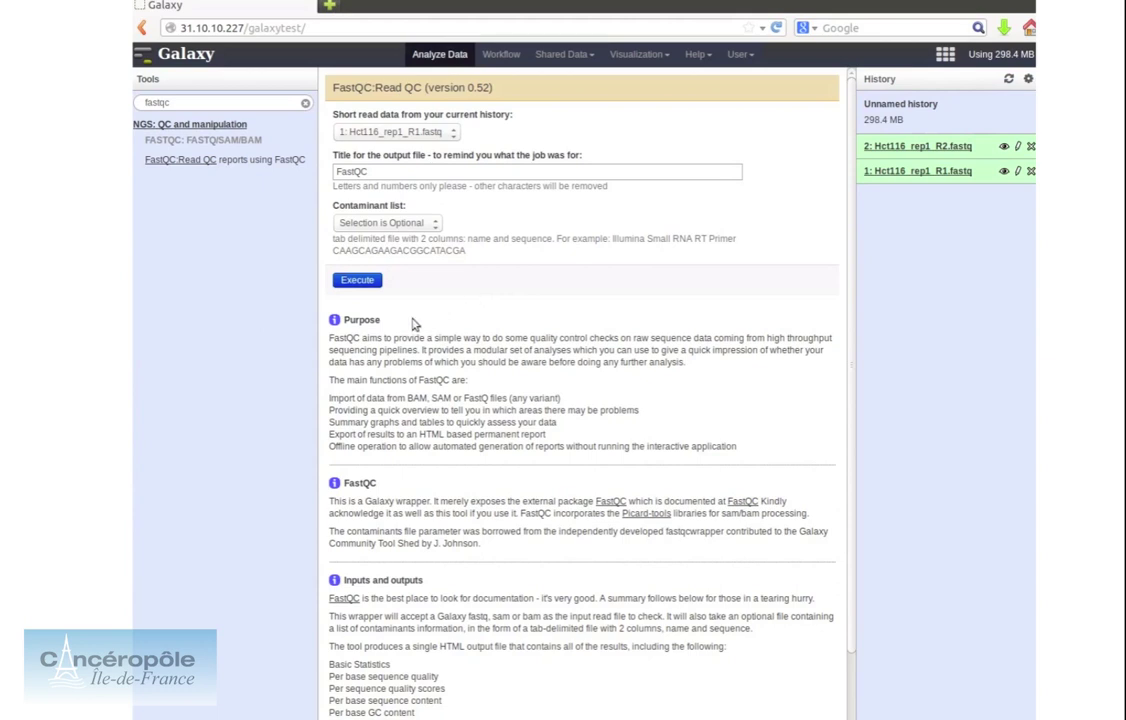
{"action": "left_click", "coordinate": [367, 283]}
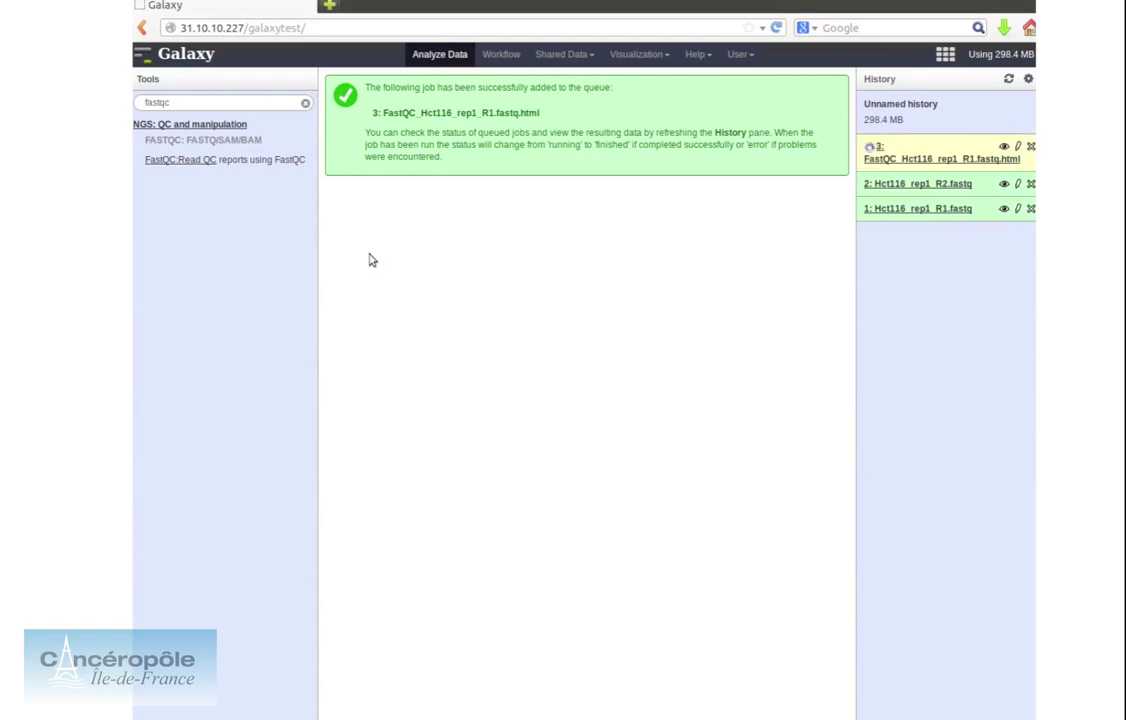
Run FastQC:Read QC on Hct116_rep1_R2.fastq with the default settings
{"action": "left_click", "coordinate": [182, 159]}
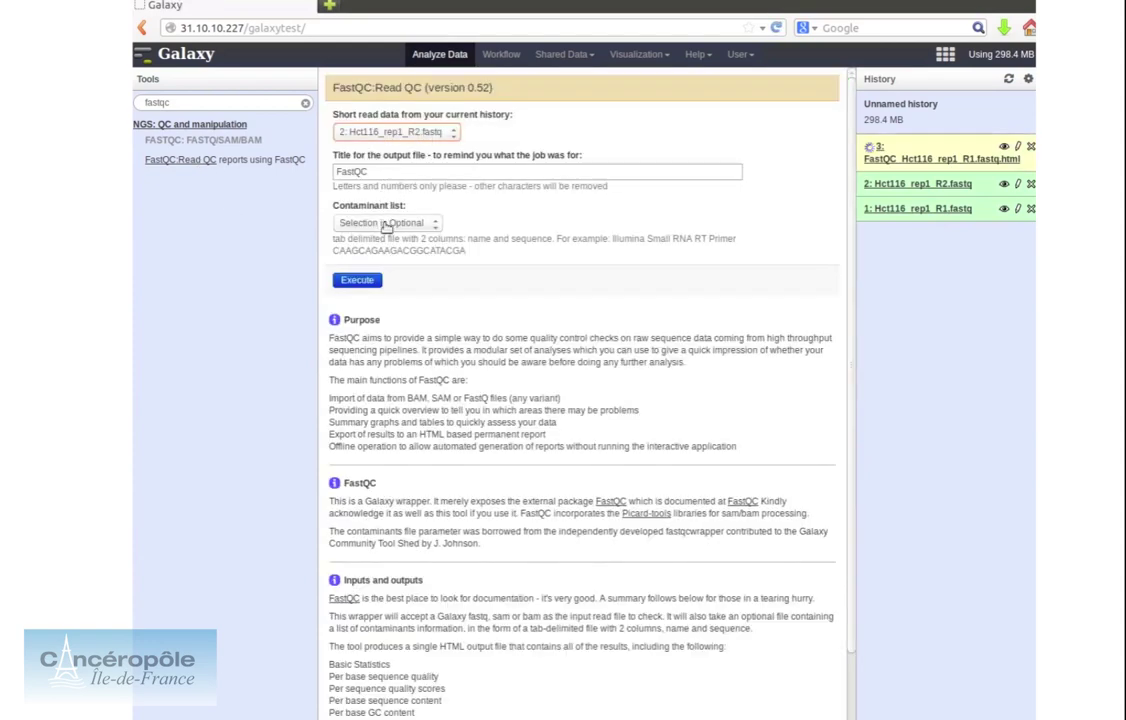
{"action": "left_click", "coordinate": [362, 281]}
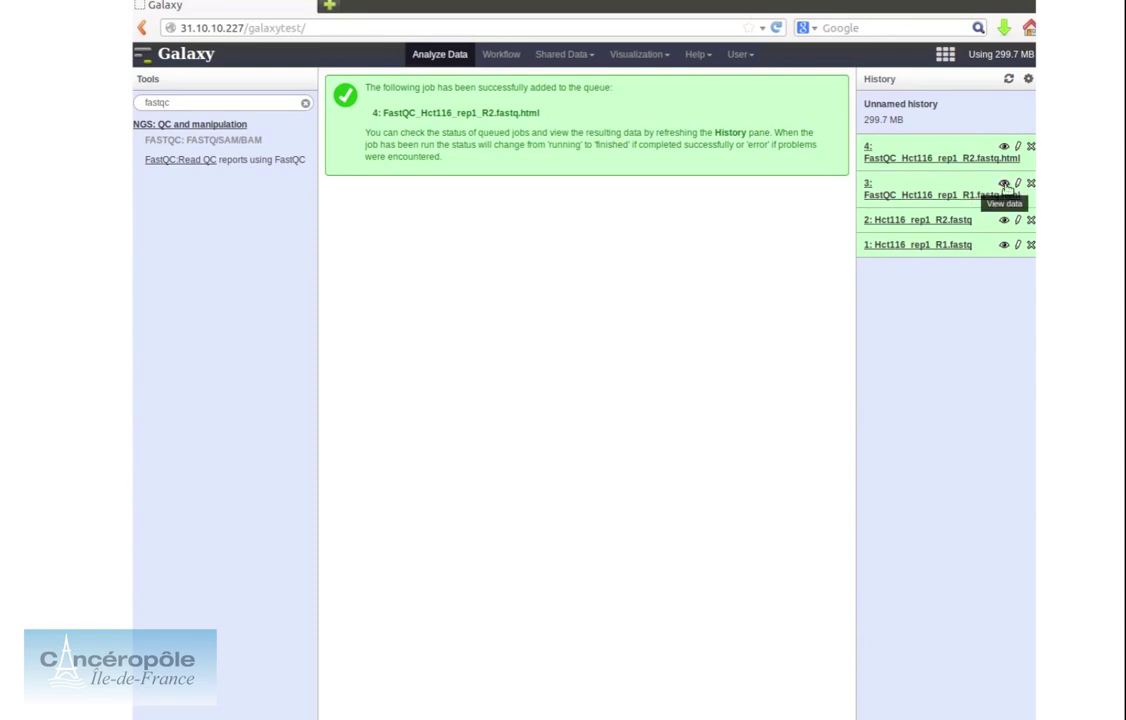
View the FastQC report for Hct116_rep1_R1.fastq and examine its summary and basic statistics, including the total number of sequences
{"action": "left_click", "coordinate": [1004, 184]}
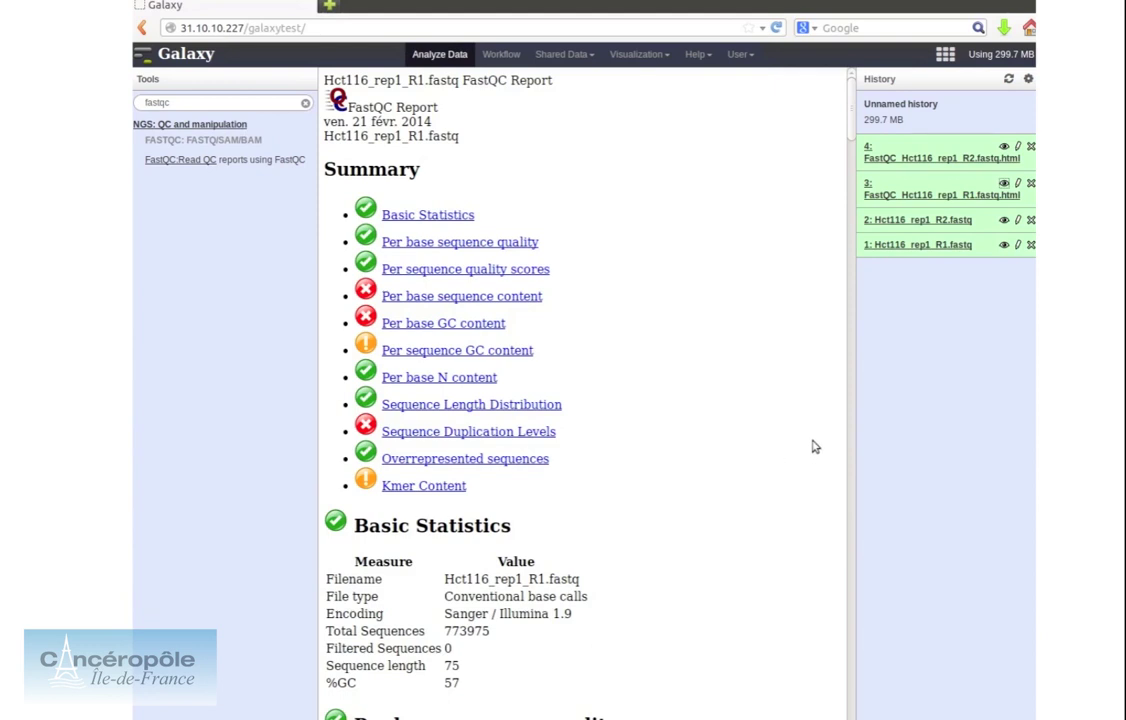
{"action": "scroll", "coordinate": [815, 447], "scroll_direction": "down", "scroll_amount": 1}
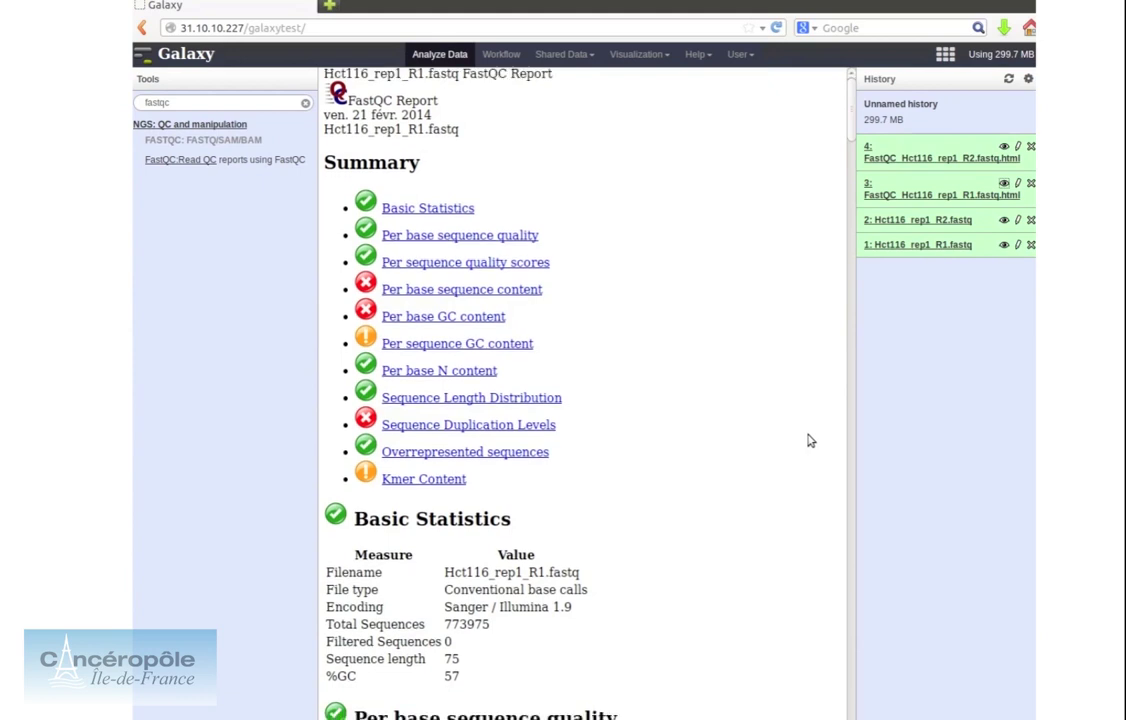
{"action": "scroll", "coordinate": [790, 440], "scroll_direction": "down", "scroll_amount": 3}
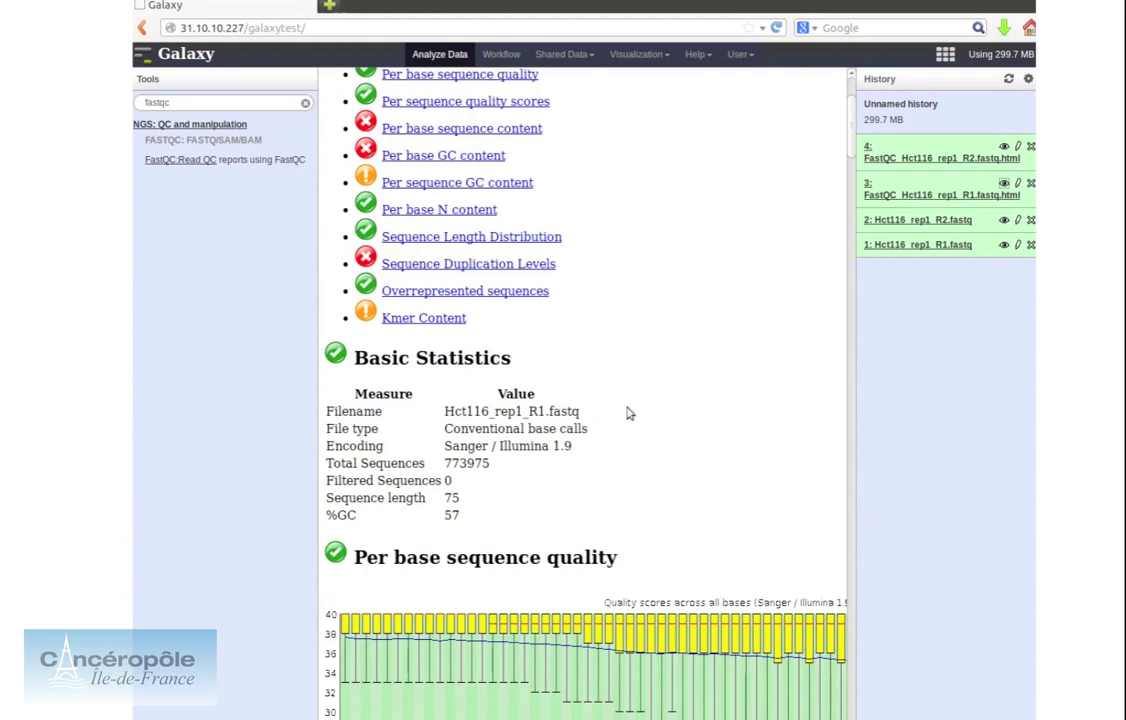
{"action": "scroll", "coordinate": [452, 461], "scroll_direction": "down", "scroll_amount": 1}
{"action": "double_click", "coordinate": [452, 461]}
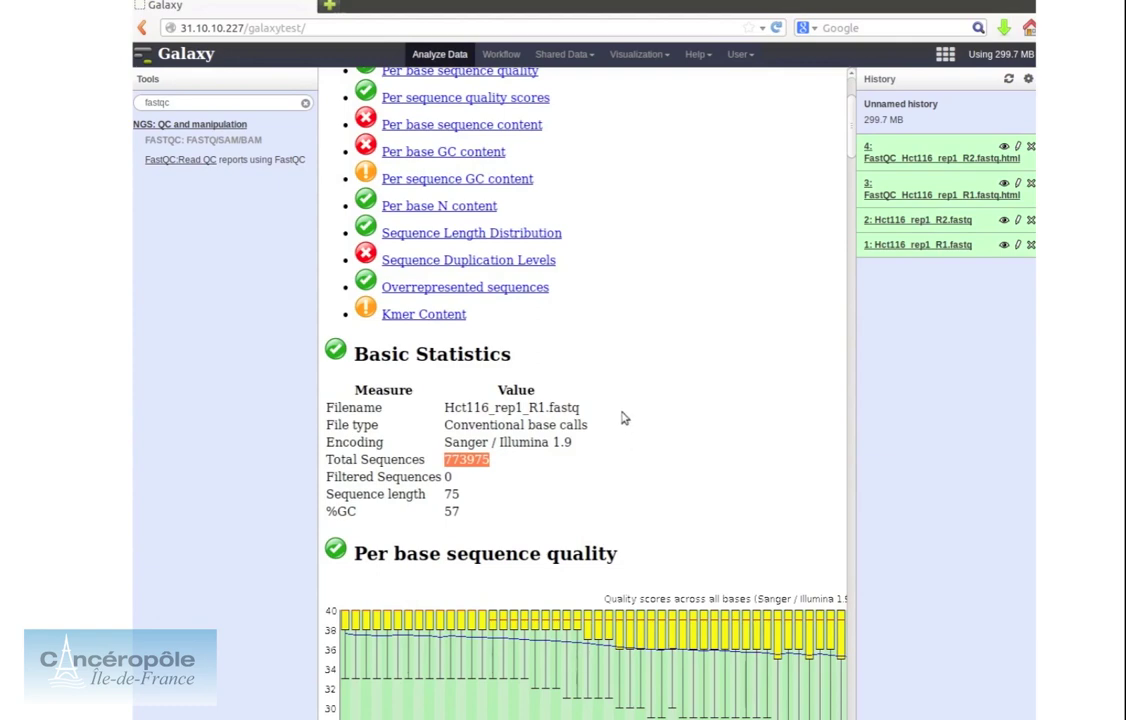
Shrink the page display to fit the full plot and examine the per base sequence quality of Hct116_rep1_R1.fastq
{"action": "key", "text": "ctrl+minus"}
{"action": "key", "text": "ctrl+minus"}
{"action": "key", "text": "ctrl+minus"}
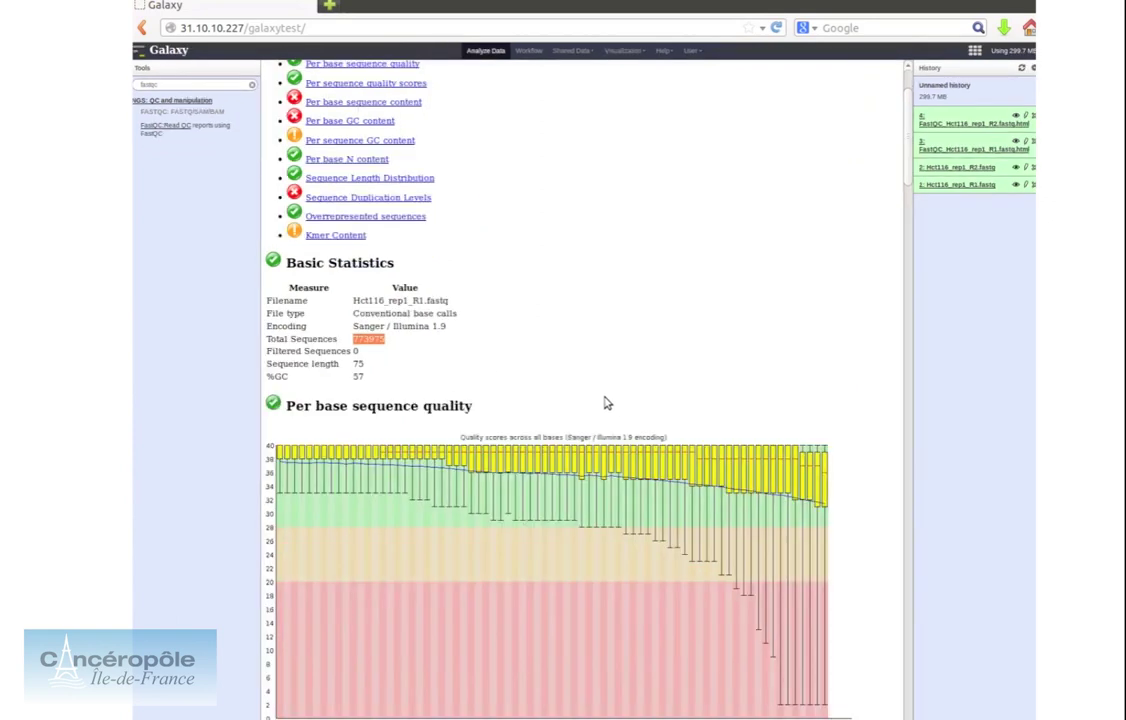
{"action": "scroll", "coordinate": [815, 396], "scroll_direction": "down", "scroll_amount": 2}
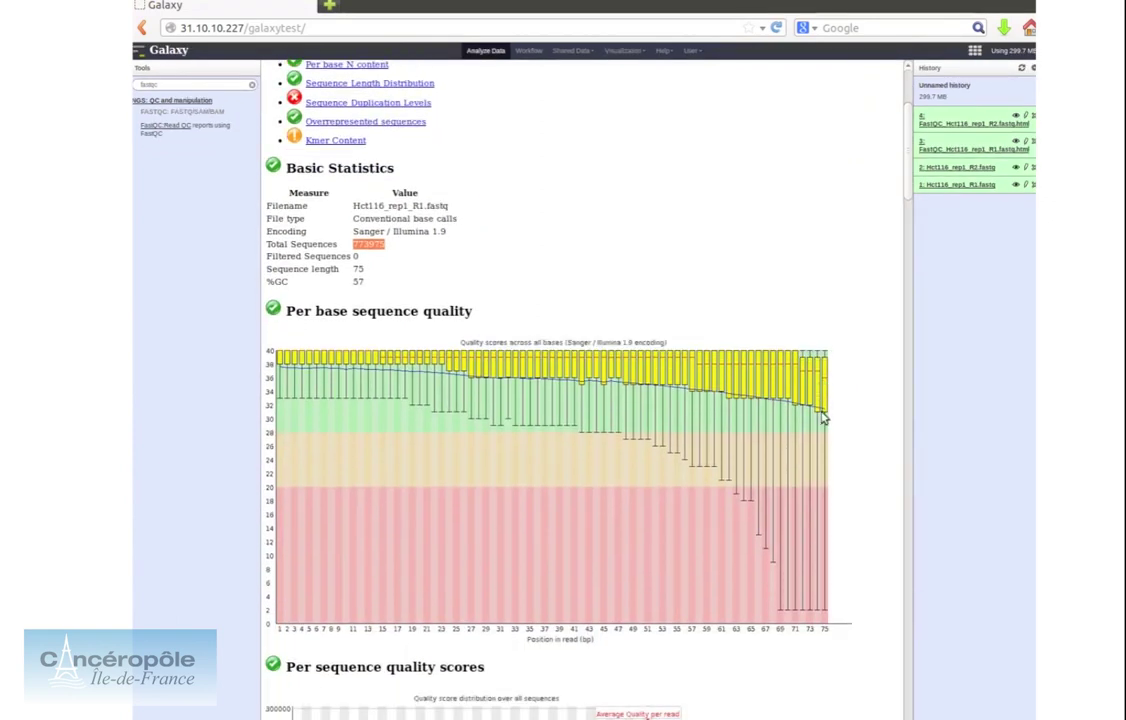